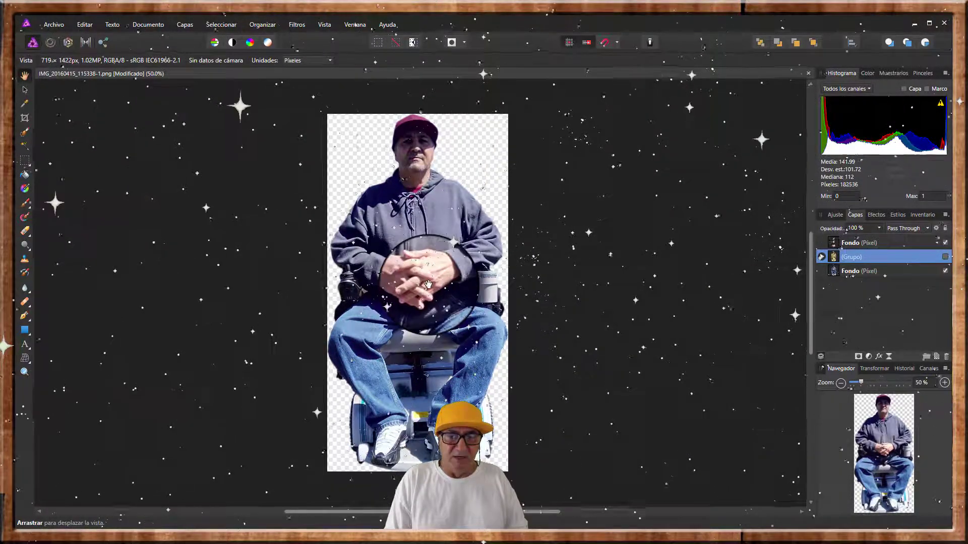
# Turn on the (Grupo) layer's visibility so the gold adjustments show over the seated man.
pyautogui.click(944, 257)
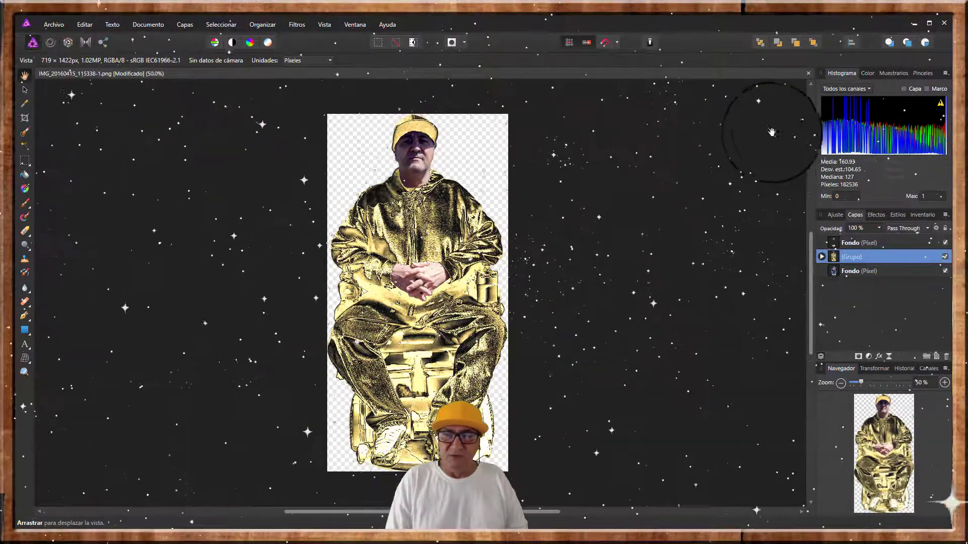
# Close the document without saving and open IMG_20160415_115338-1 from Pictures > FAMILIA TRASPARENTE FOTOS.
pyautogui.click(809, 74)
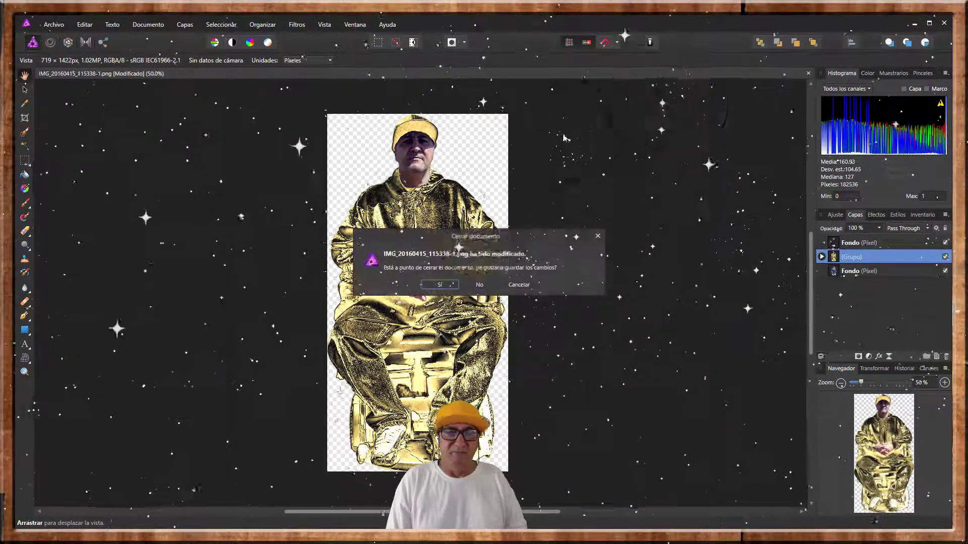
pyautogui.click(483, 284)
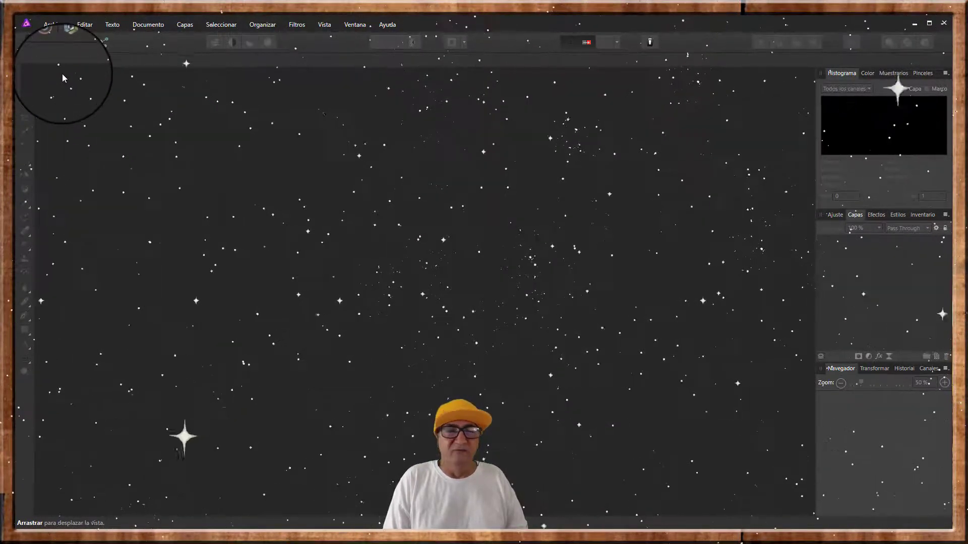
pyautogui.click(47, 24)
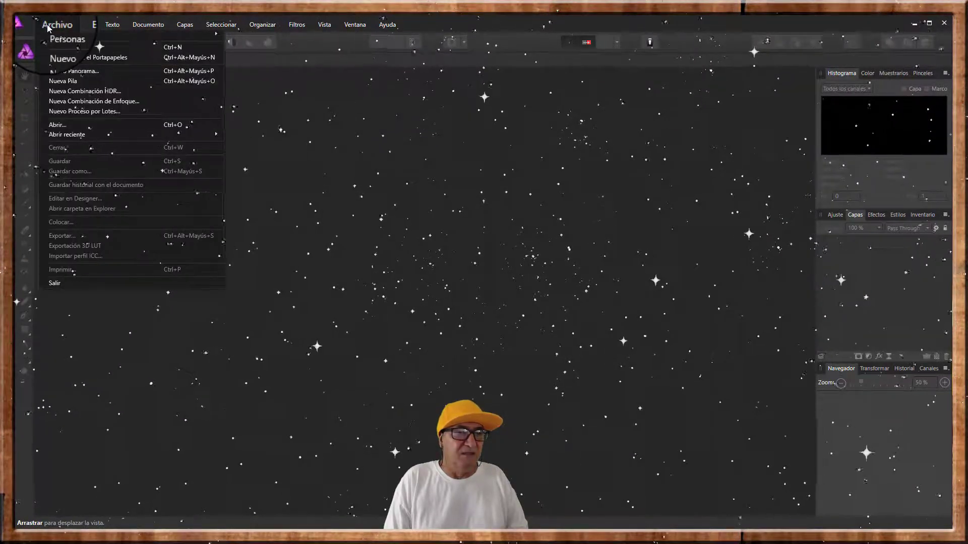
pyautogui.click(61, 127)
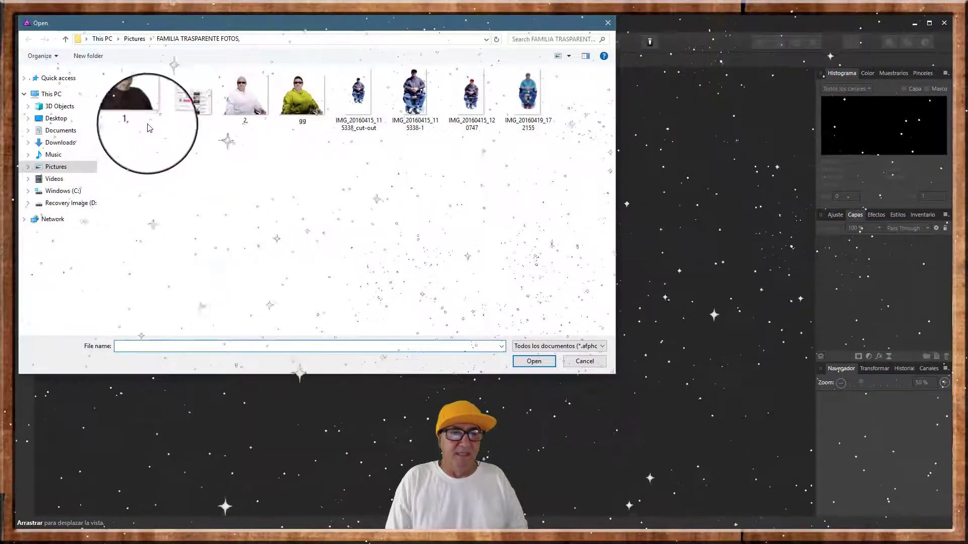
pyautogui.click(71, 96)
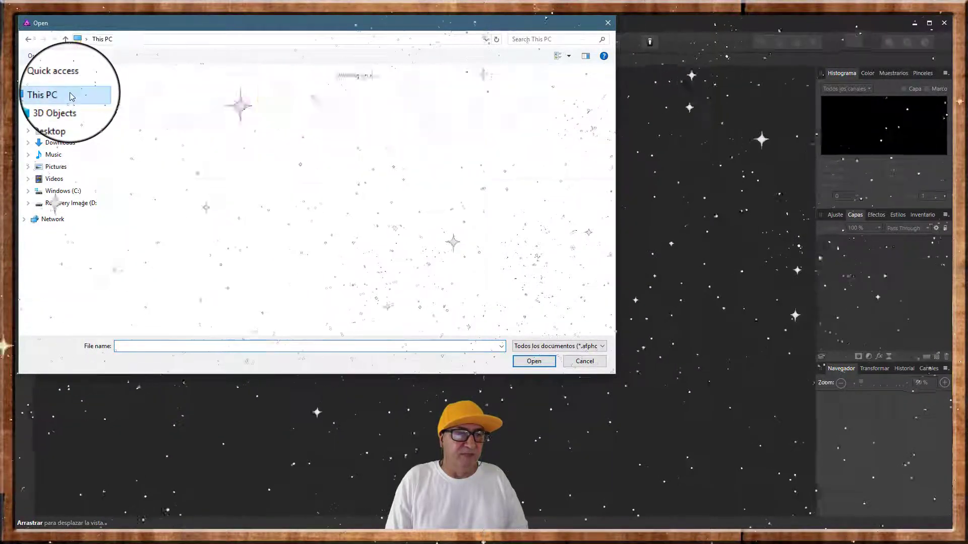
pyautogui.moveTo(141, 26); pyautogui.dragTo(271, 83)
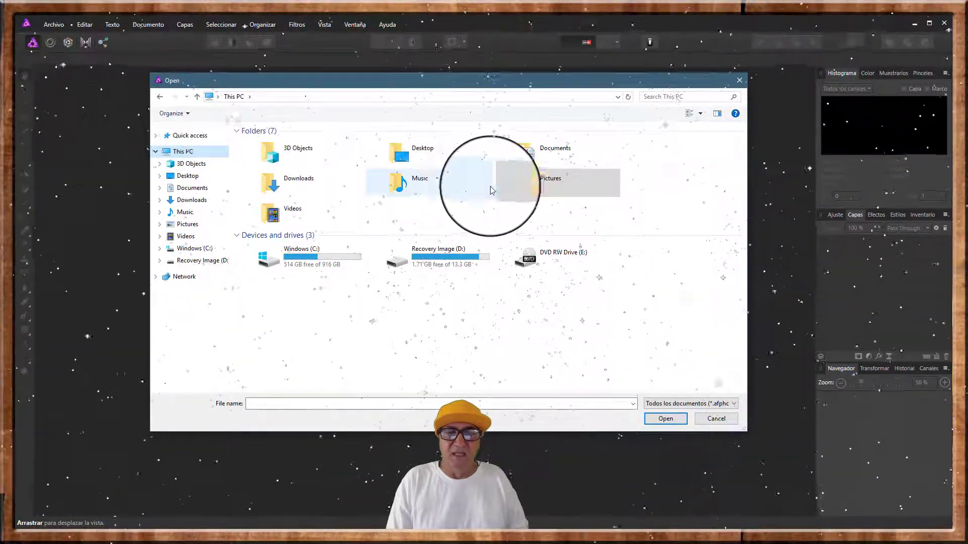
pyautogui.doubleClick(565, 185)
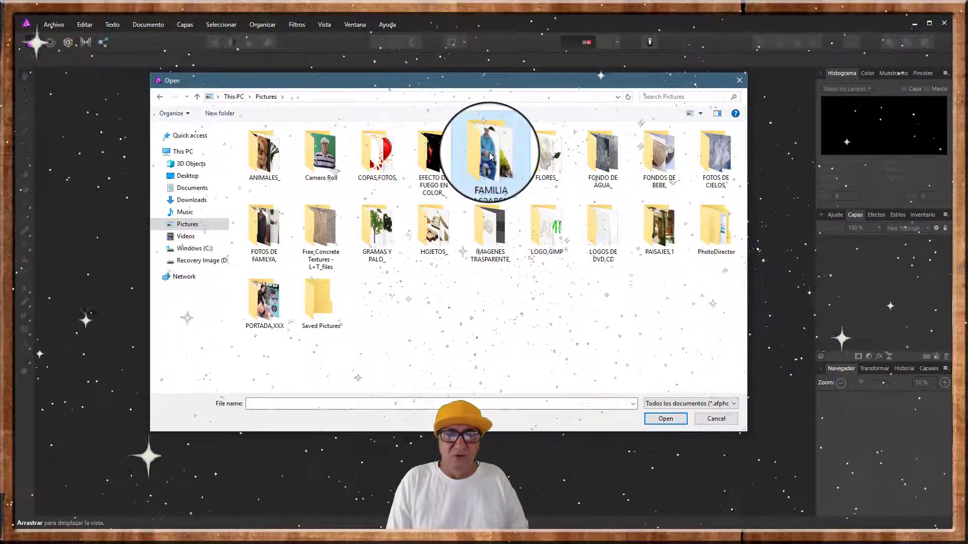
pyautogui.doubleClick(474, 154)
pyautogui.click(555, 144)
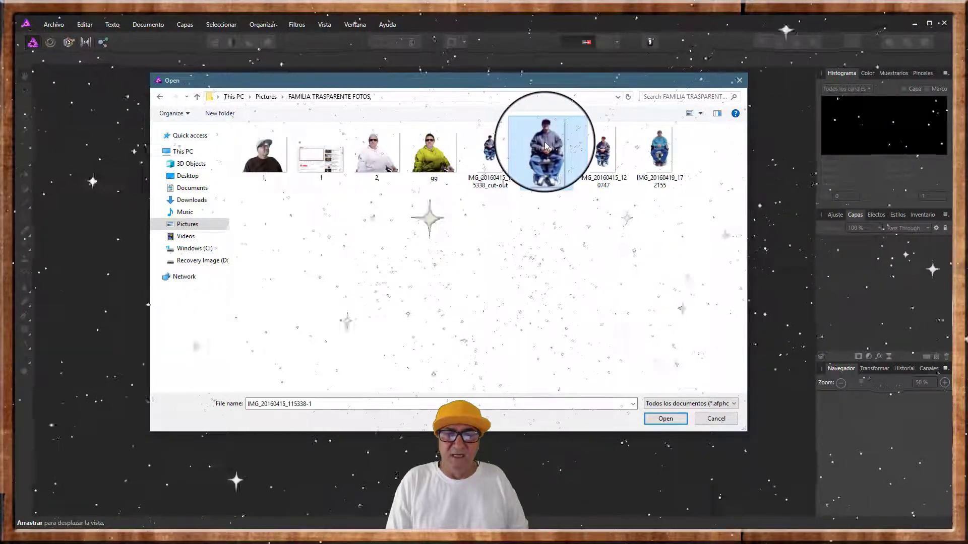
pyautogui.rightClick(547, 145)
pyautogui.click(555, 152)
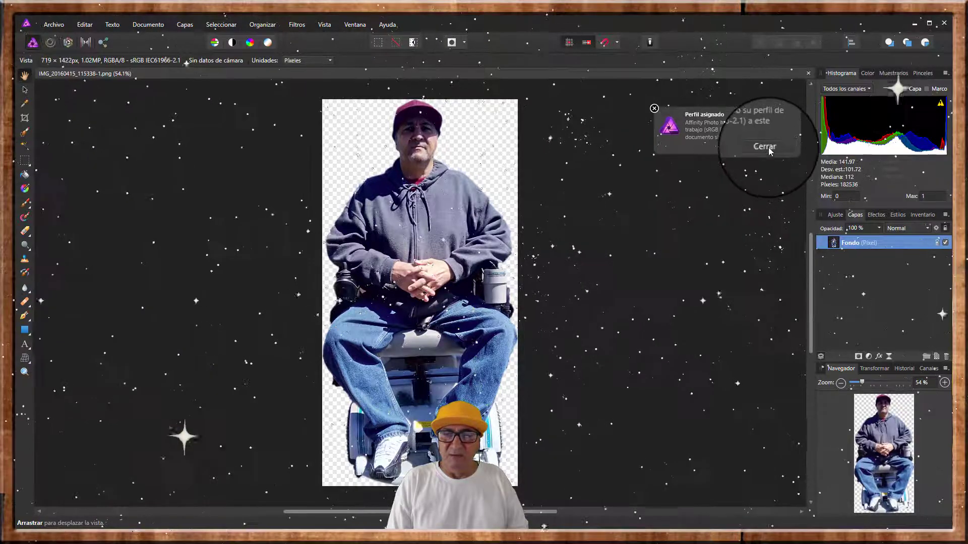
# Dismiss the colour profile notice, pick the Selection Brush in Añadir mode, and zoom to 150%.
pyautogui.click(765, 147)
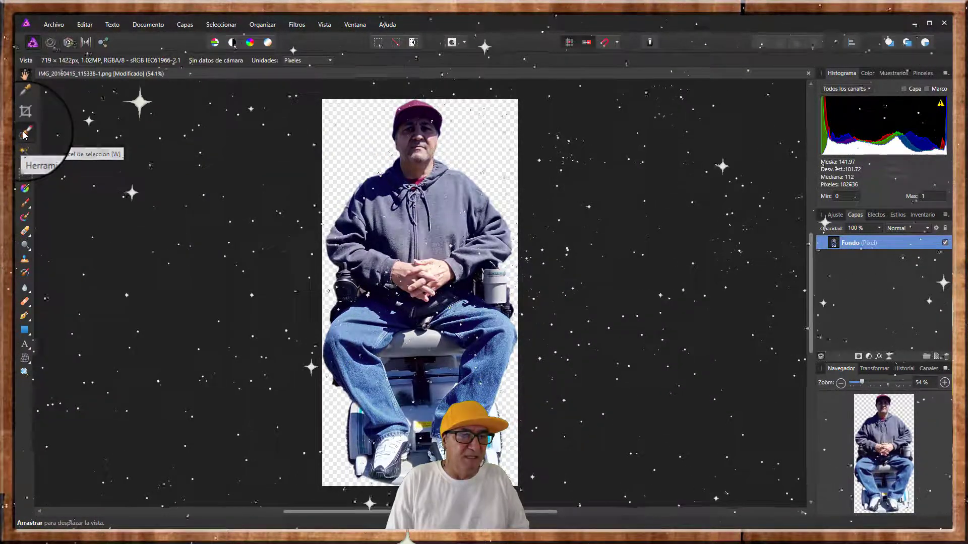
pyautogui.click(24, 133)
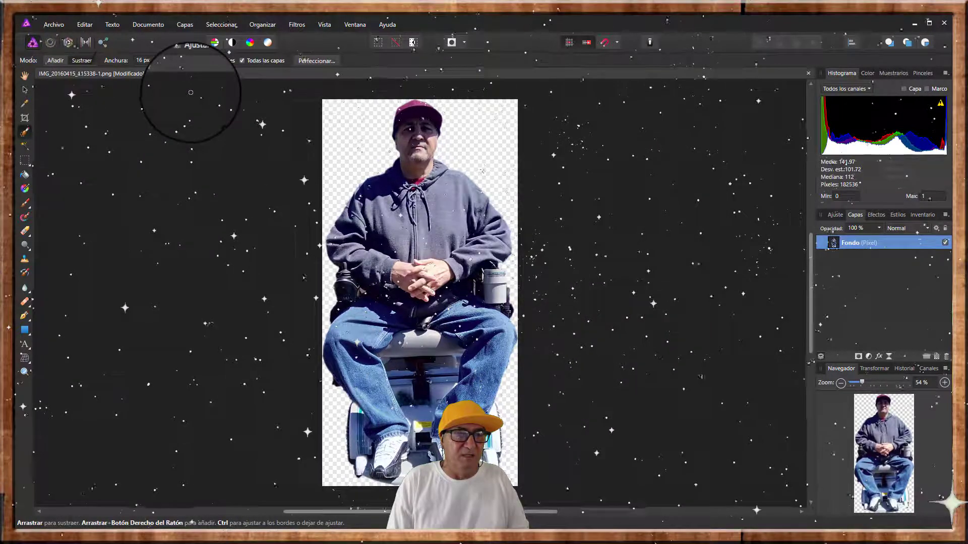
pyautogui.click(50, 60)
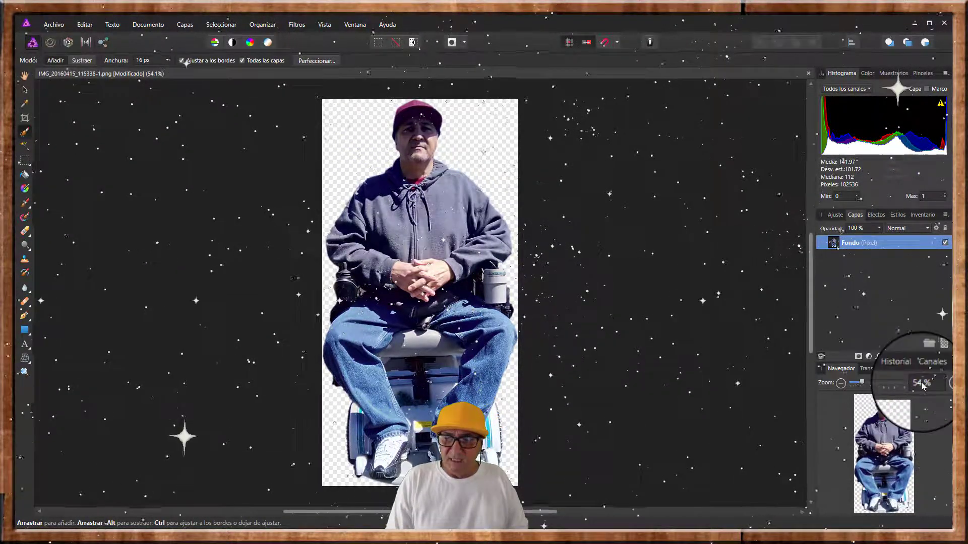
pyautogui.click(945, 384)
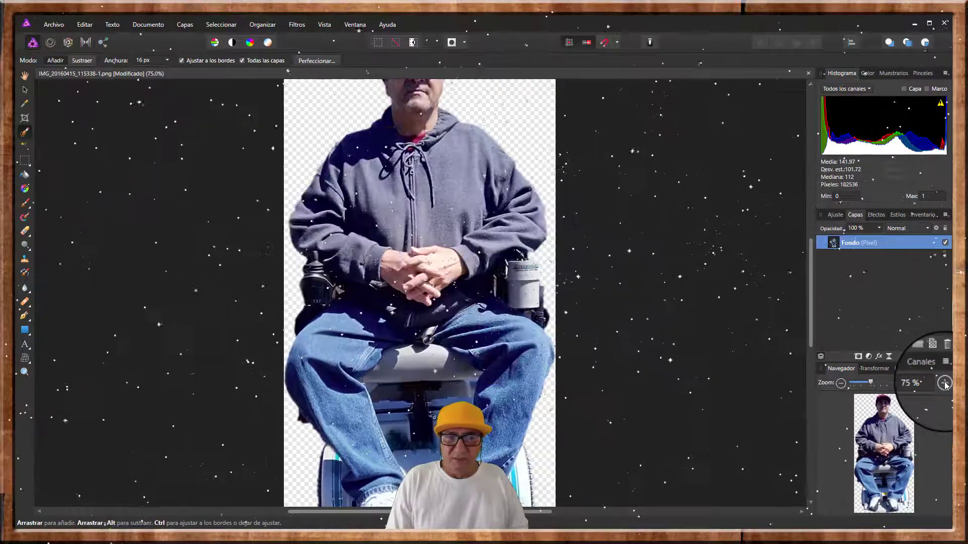
pyautogui.click(944, 384)
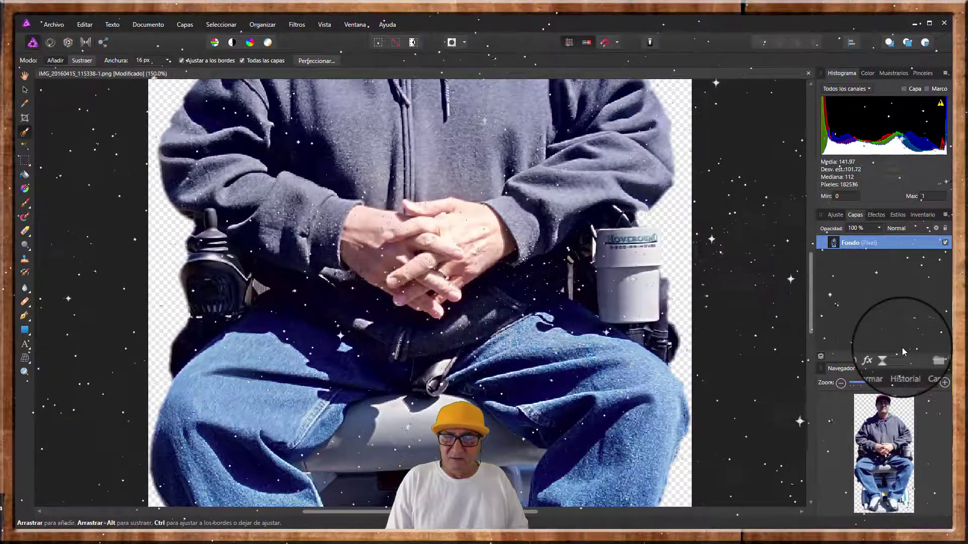
# Paint the man's face and neck into the selection, subtracting the cap with Sustraer.
pyautogui.moveTo(810, 299); pyautogui.dragTo(818, 209)
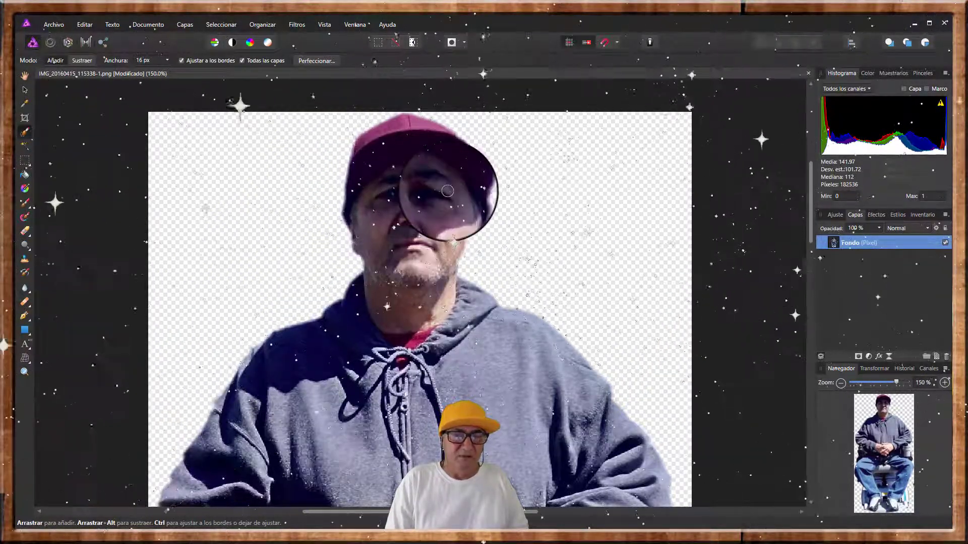
pyautogui.moveTo(416, 248); pyautogui.dragTo(438, 292)
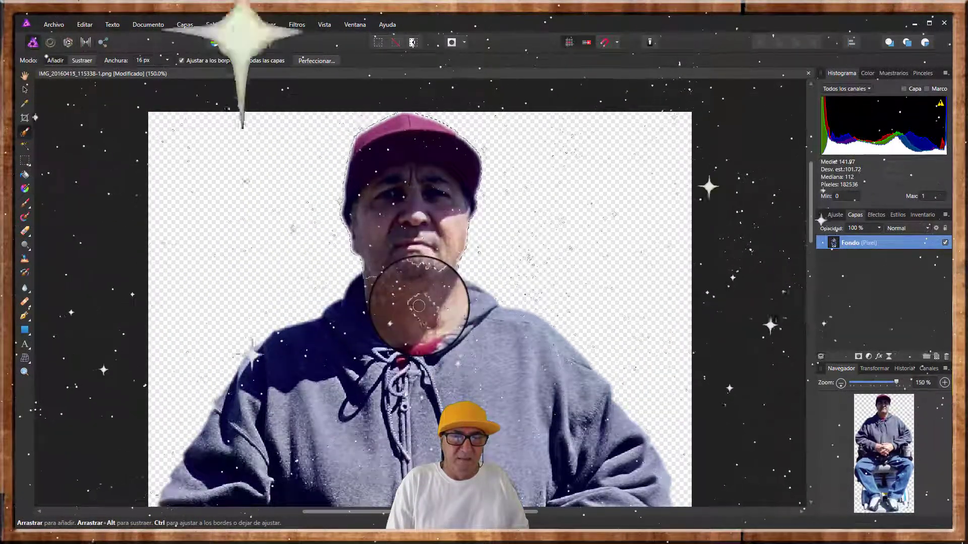
pyautogui.click(81, 61)
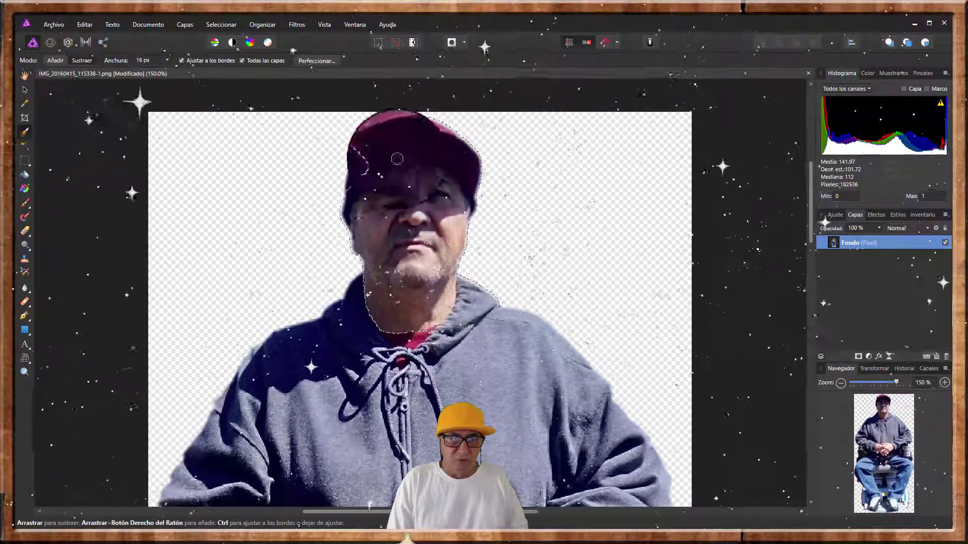
pyautogui.moveTo(357, 169); pyautogui.dragTo(343, 197)
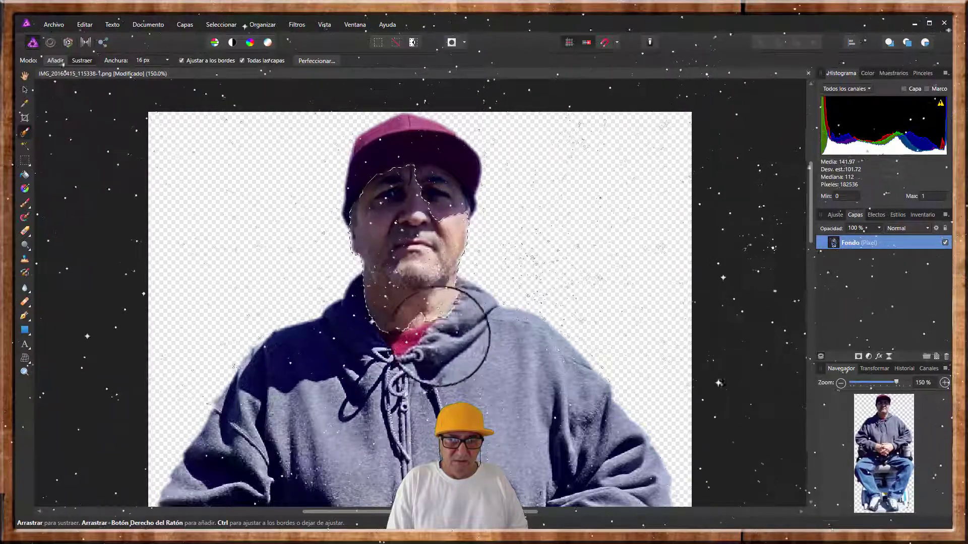
pyautogui.click(55, 61)
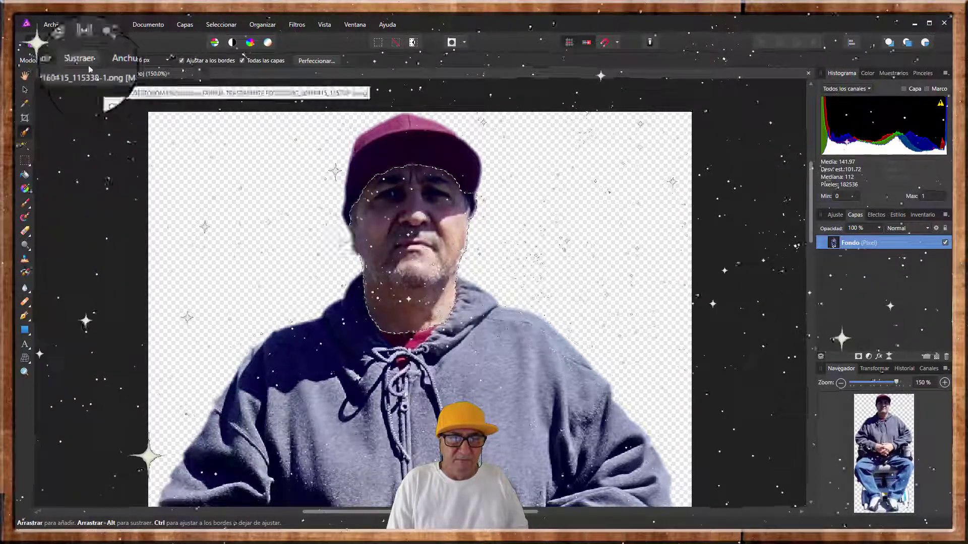
pyautogui.press('alt')
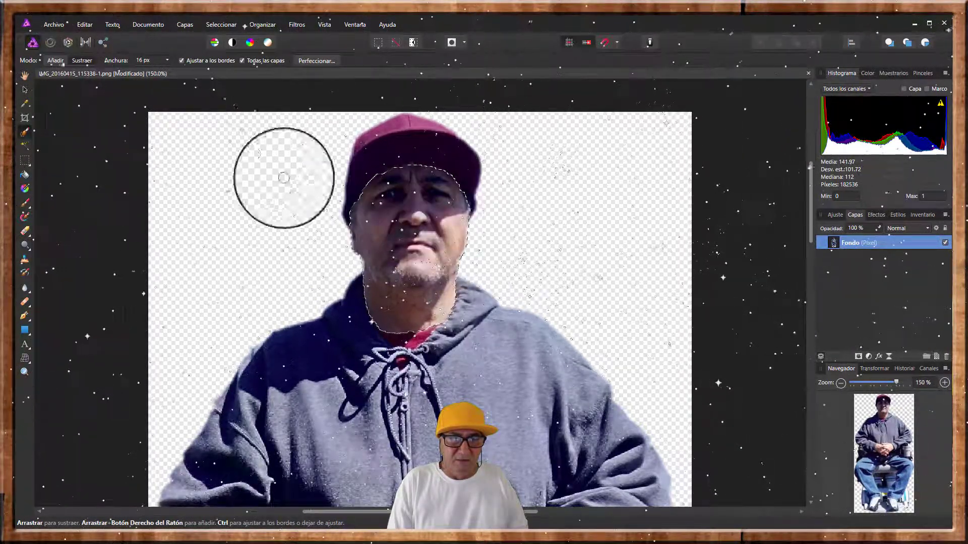
pyautogui.scroll(-1, 637, 462)
pyautogui.scroll(-4, 637, 462)
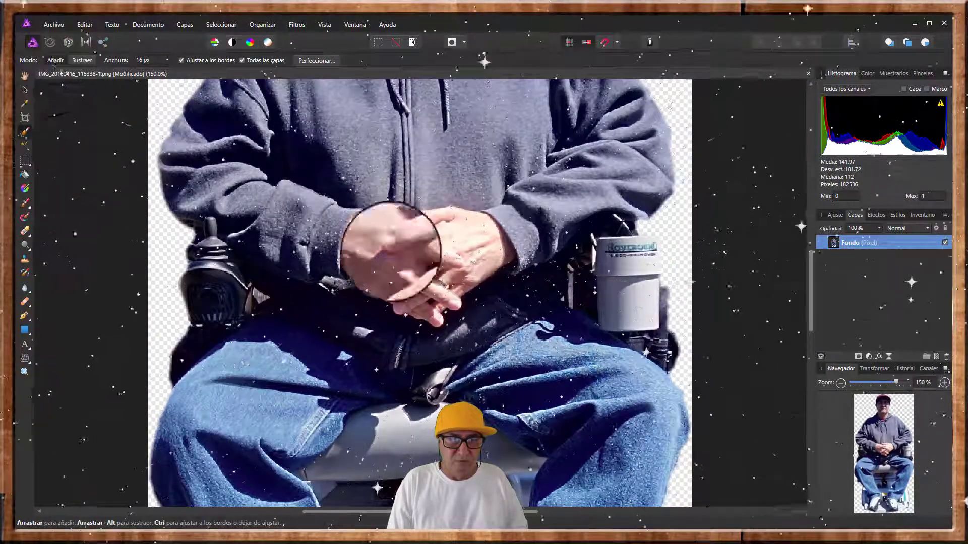
pyautogui.moveTo(351, 235); pyautogui.dragTo(431, 308)
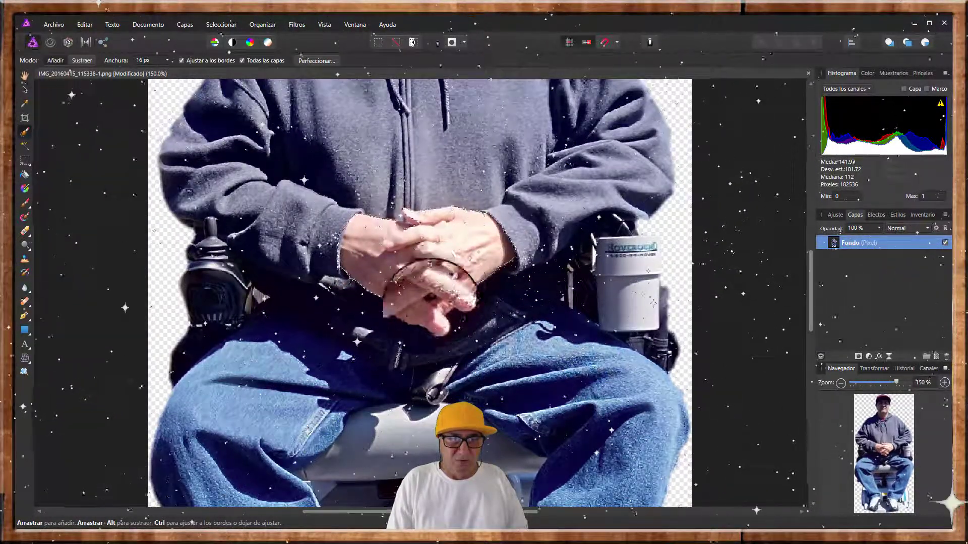
pyautogui.click(82, 60)
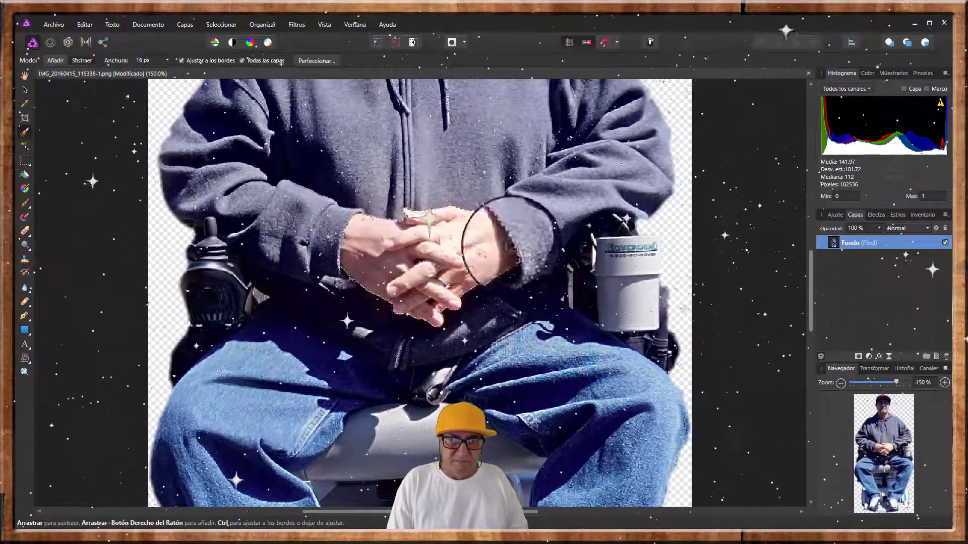
pyautogui.scroll(1, 646, 308)
pyautogui.scroll(1, 645, 308)
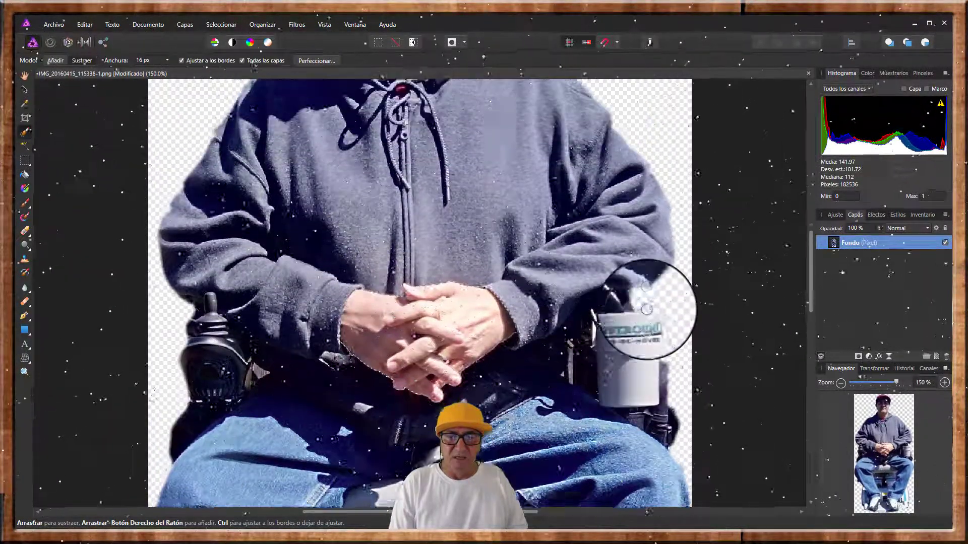
pyautogui.scroll(1, 647, 309)
pyautogui.scroll(1, 647, 309)
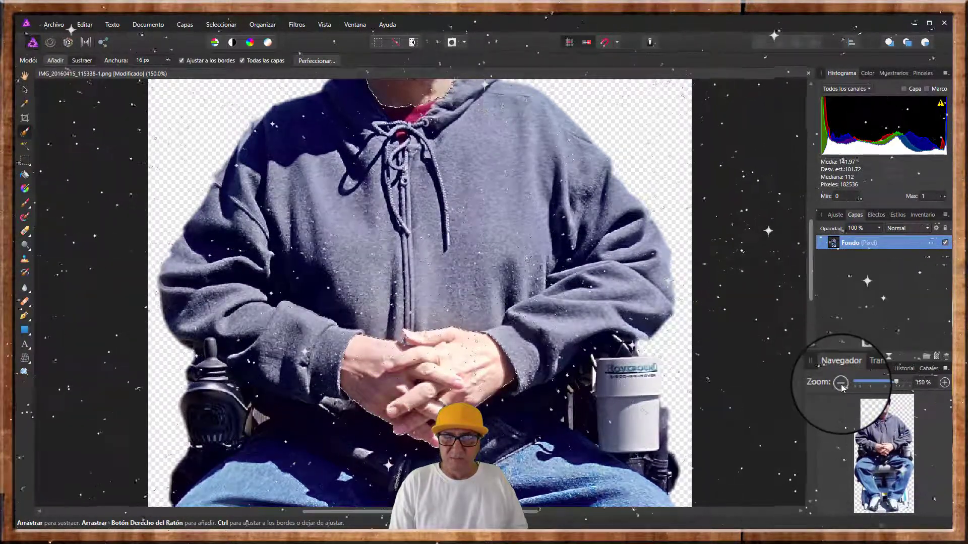
pyautogui.click(842, 385)
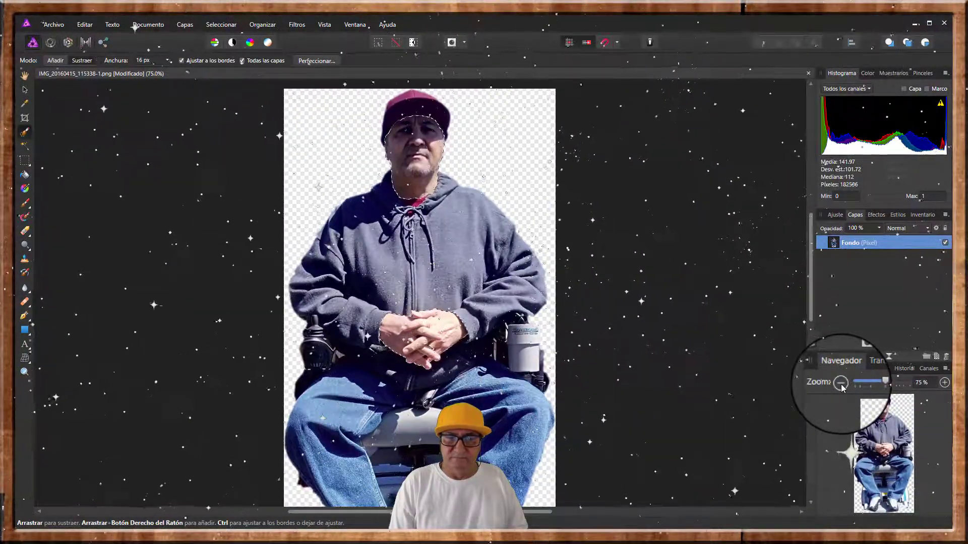
pyautogui.click(841, 383)
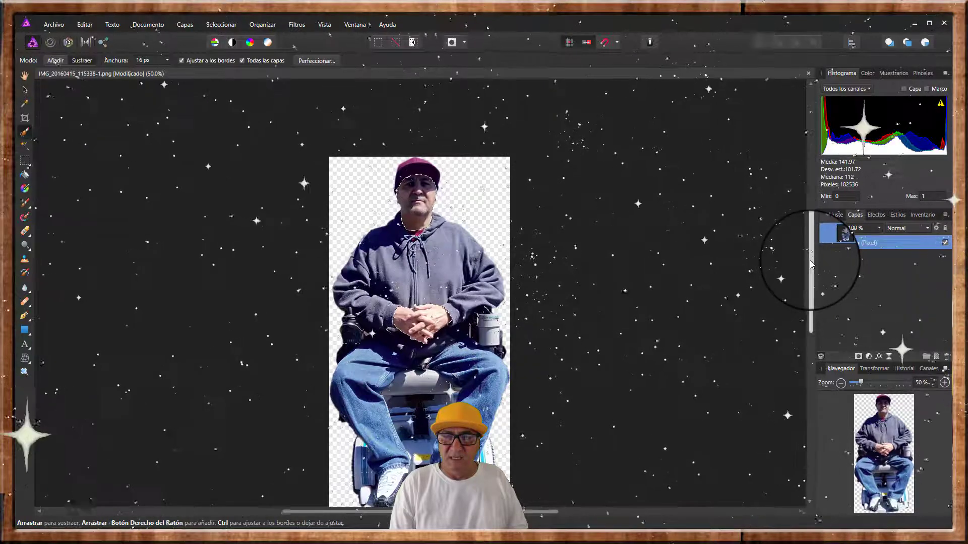
pyautogui.scroll(-1, 807, 287)
pyautogui.scroll(-1, 807, 287)
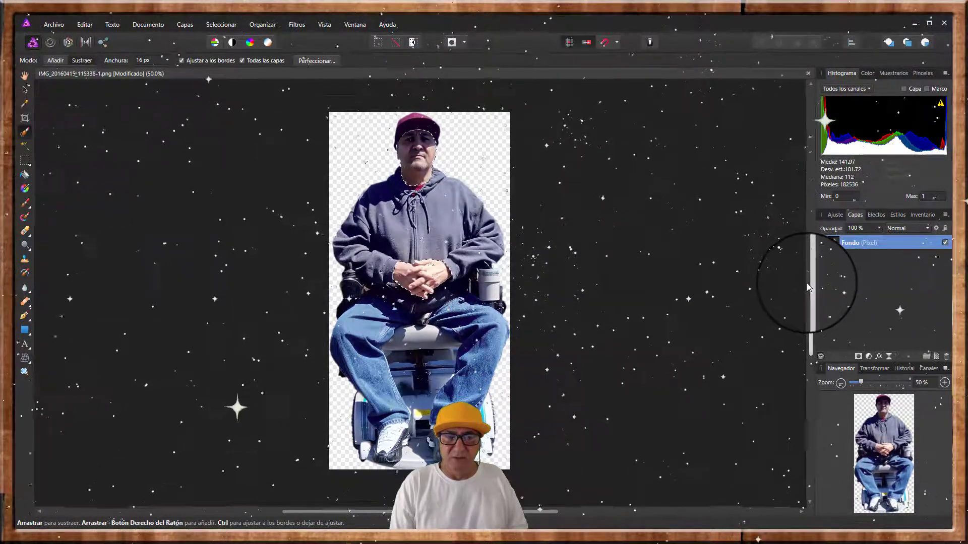
pyautogui.click(866, 383)
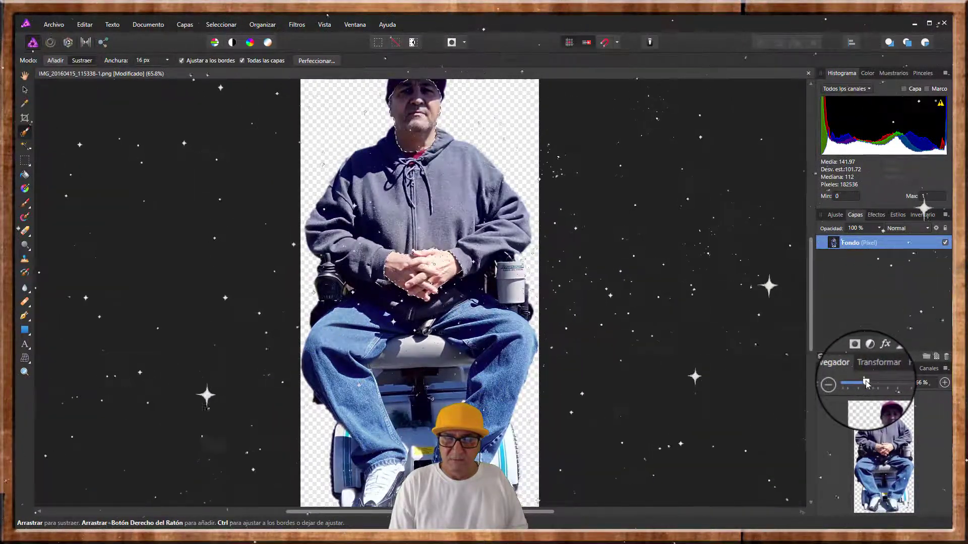
pyautogui.moveTo(866, 383); pyautogui.dragTo(864, 383)
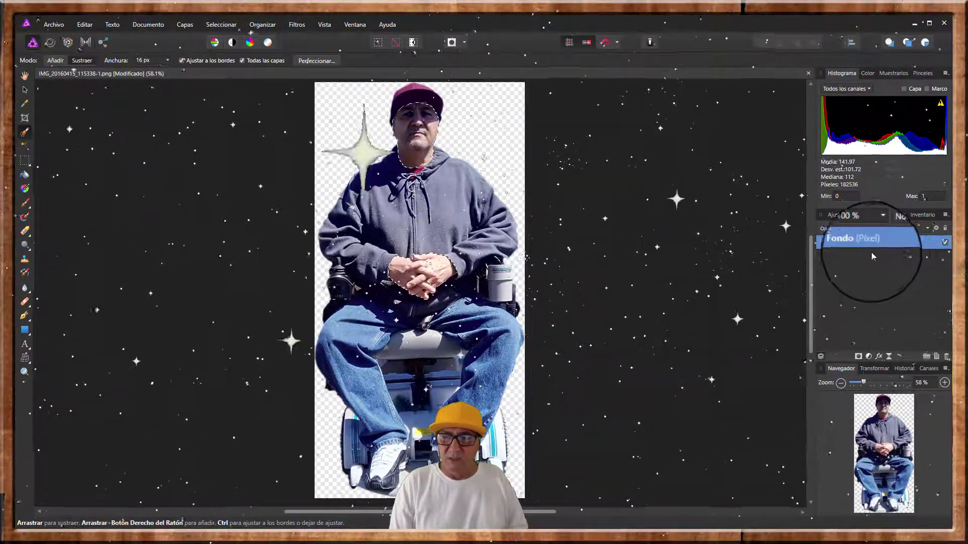
# Duplicate the Fondo layer, briefly hiding the lower copy to check the duplicate.
pyautogui.rightClick(834, 246)
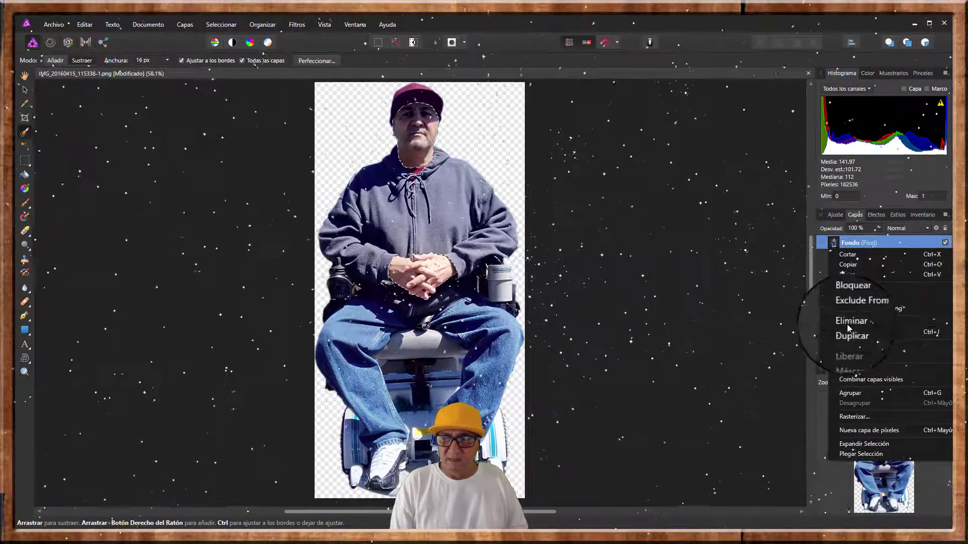
pyautogui.click(851, 332)
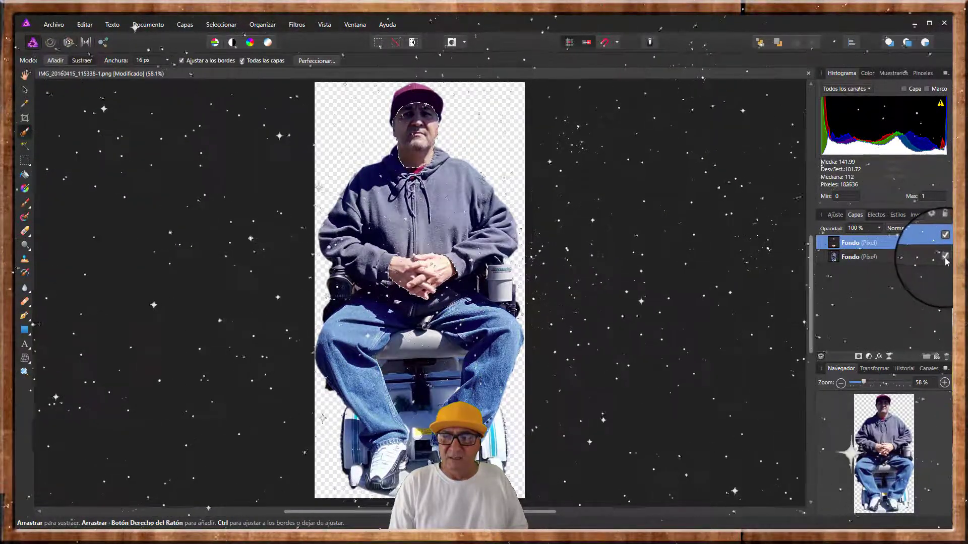
pyautogui.click(945, 257)
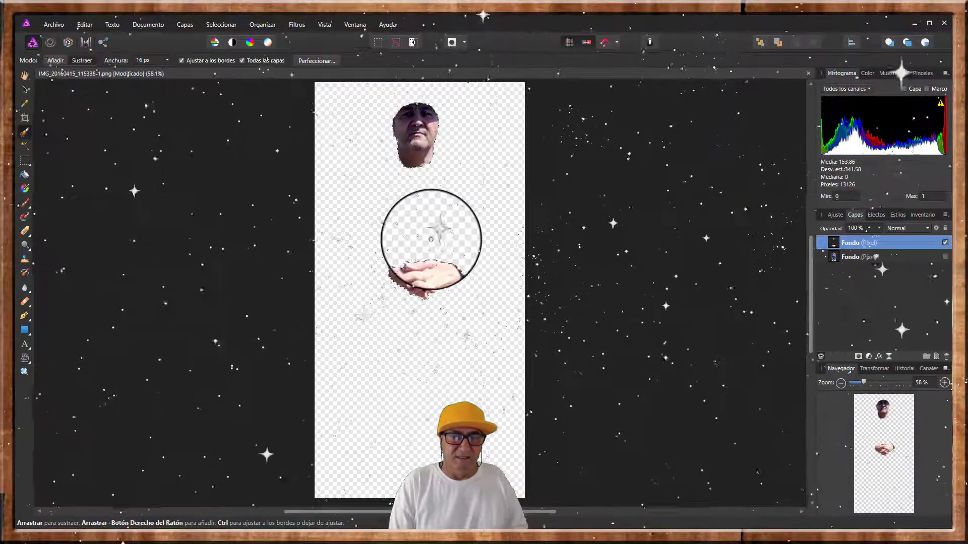
pyautogui.click(944, 257)
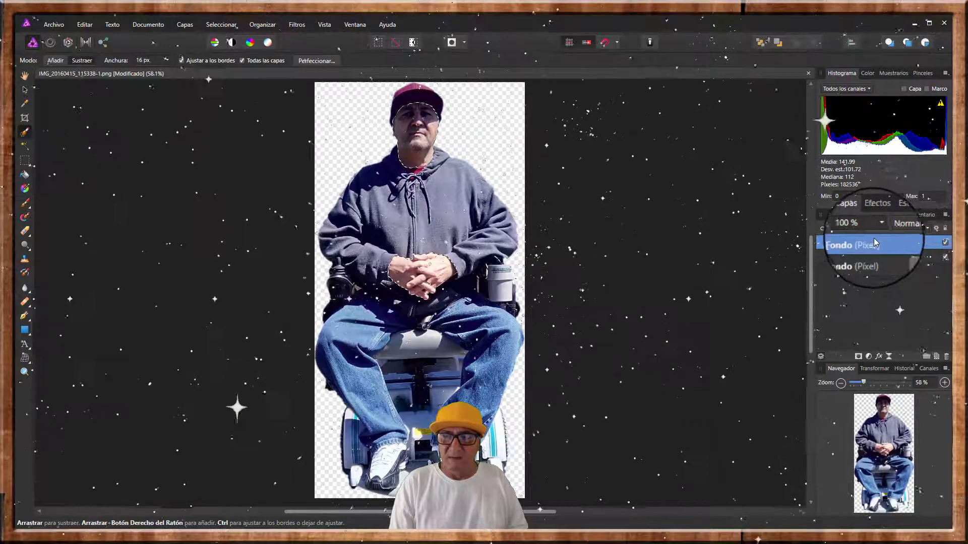
# Clear the selection, reorder the Fondo copies, and duplicate the top Fondo layer again.
pyautogui.click(209, 28)
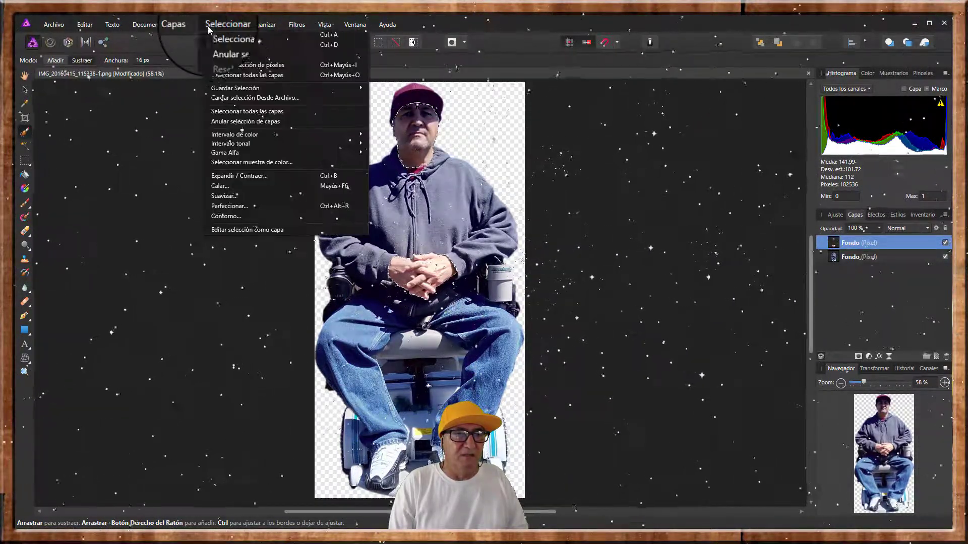
pyautogui.click(238, 45)
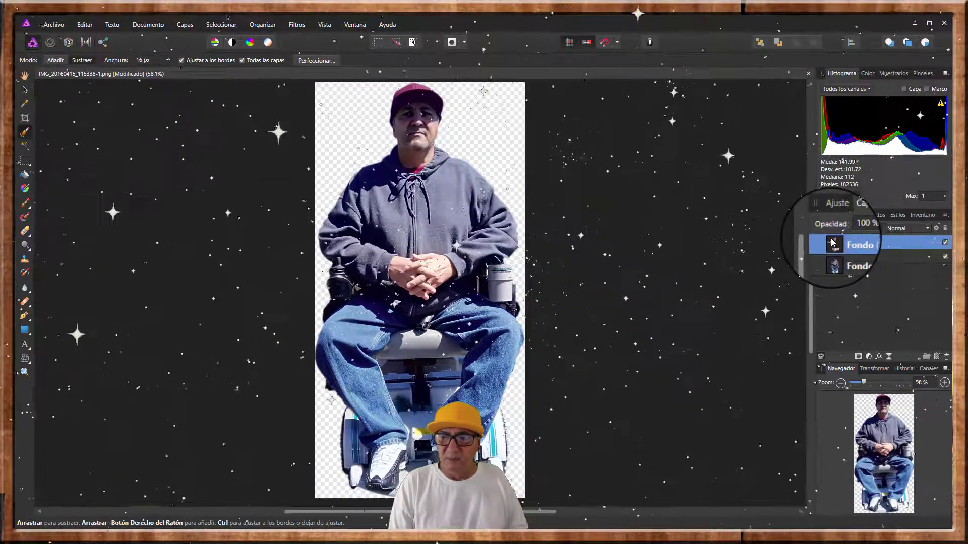
pyautogui.moveTo(834, 243); pyautogui.dragTo(838, 270)
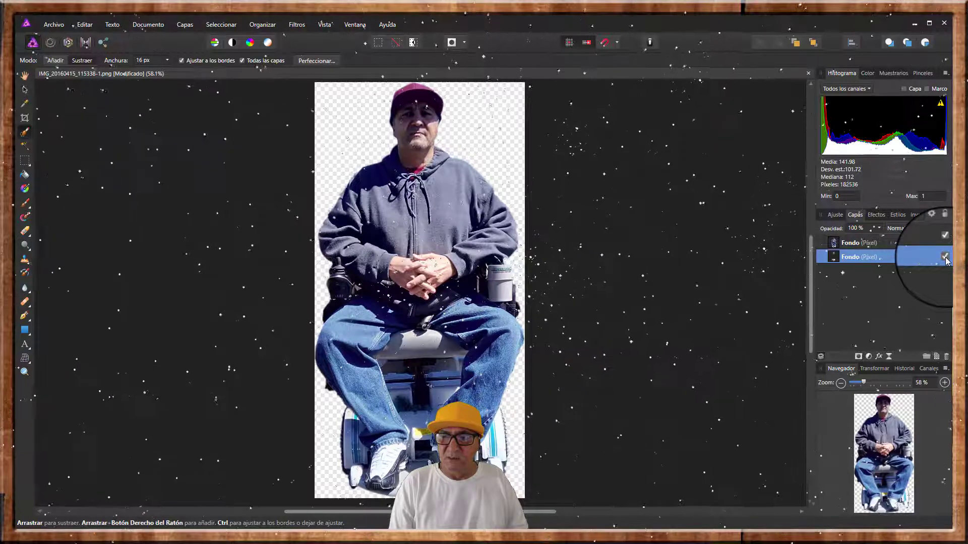
pyautogui.click(858, 242)
pyautogui.rightClick(857, 242)
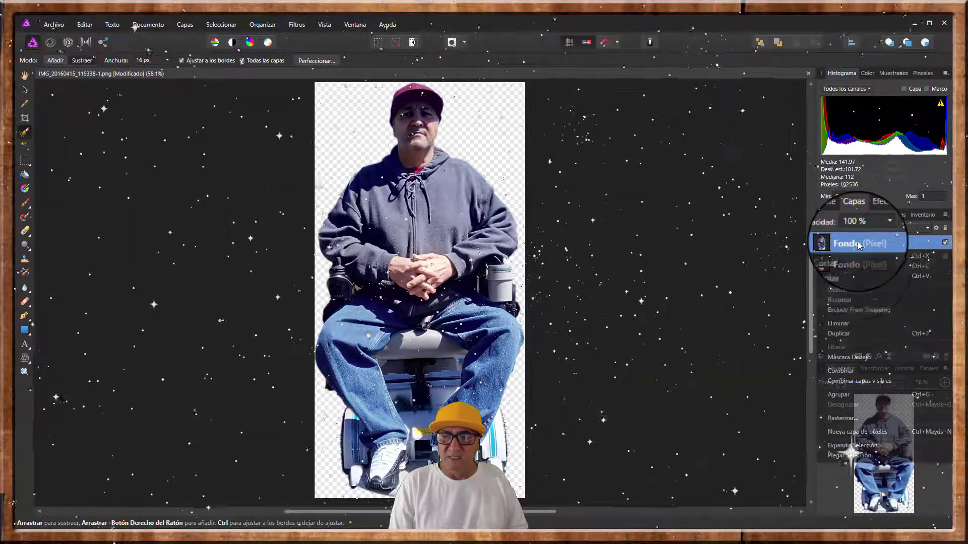
pyautogui.click(839, 335)
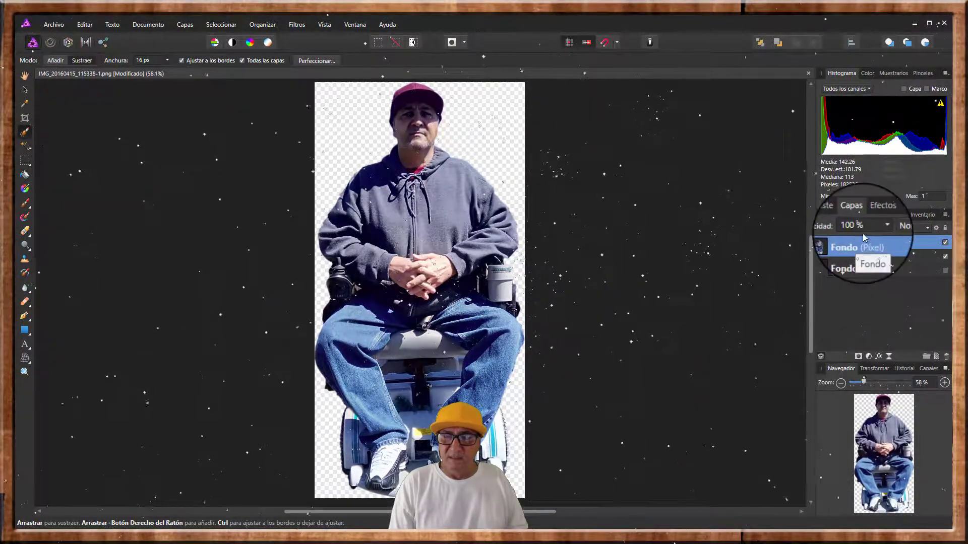
pyautogui.click(833, 216)
# Apply a Blanco y negro adjustment from the Ajuste panel and close its settings dialog.
pyautogui.scroll(5, 851, 272)
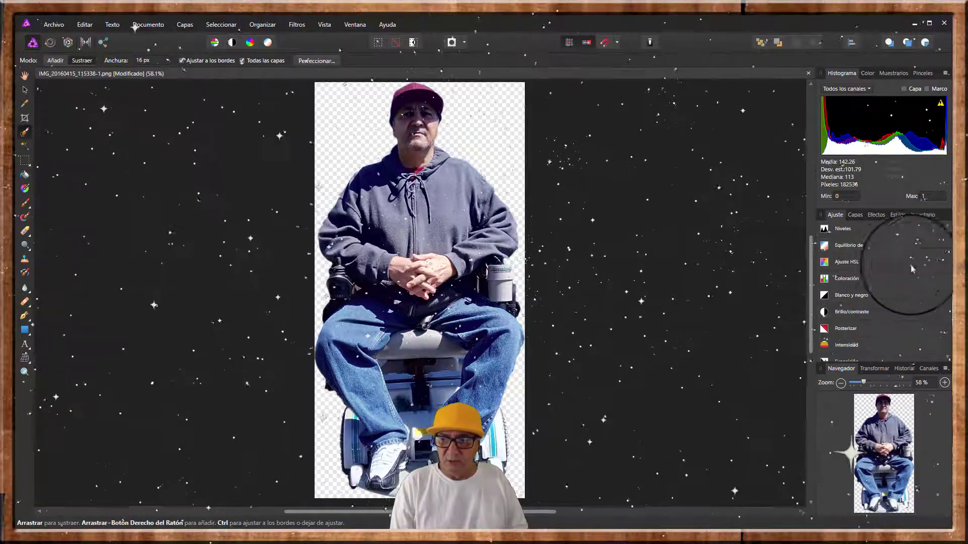
pyautogui.click(843, 297)
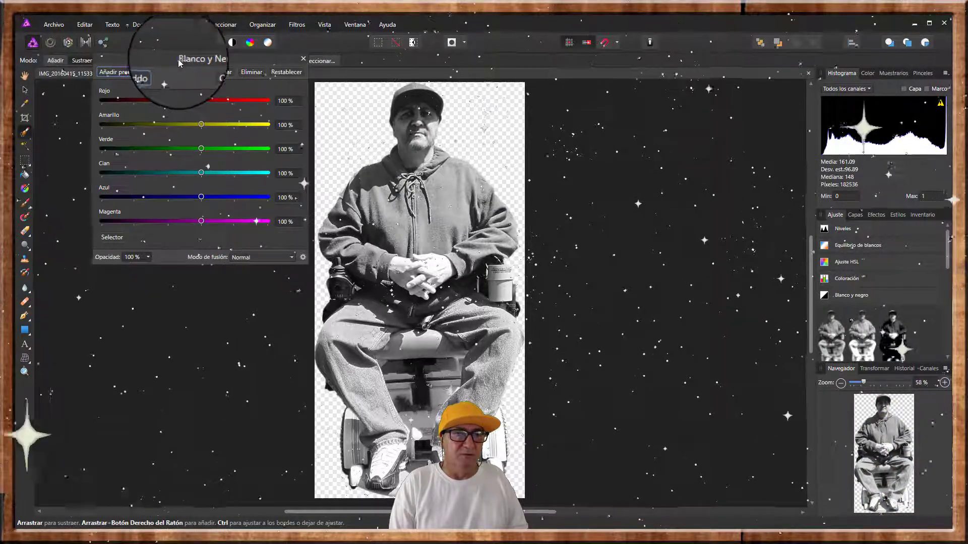
pyautogui.moveTo(144, 59)
pyautogui.mouseDown()
pyautogui.moveTo(447, 172)
pyautogui.moveTo(507, 176)
pyautogui.mouseUp()
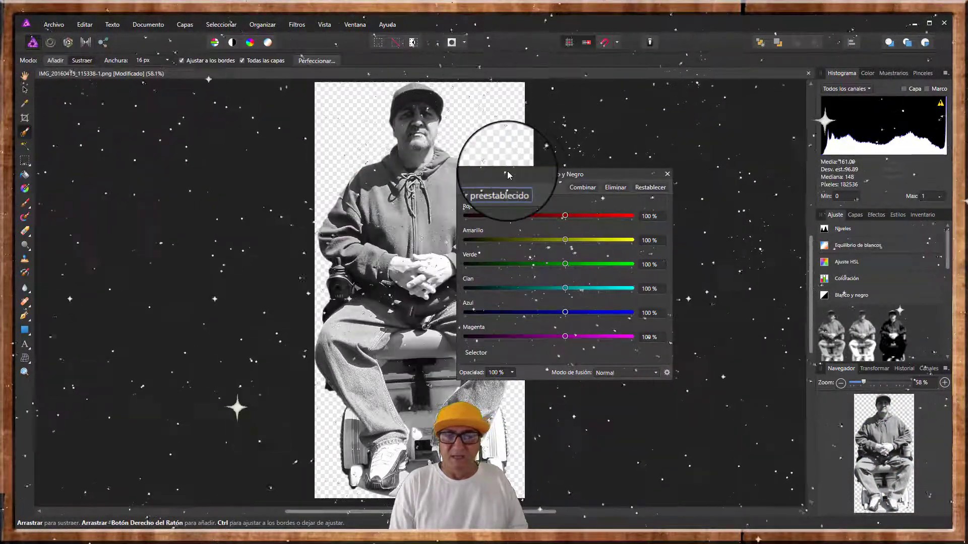
pyautogui.click(667, 175)
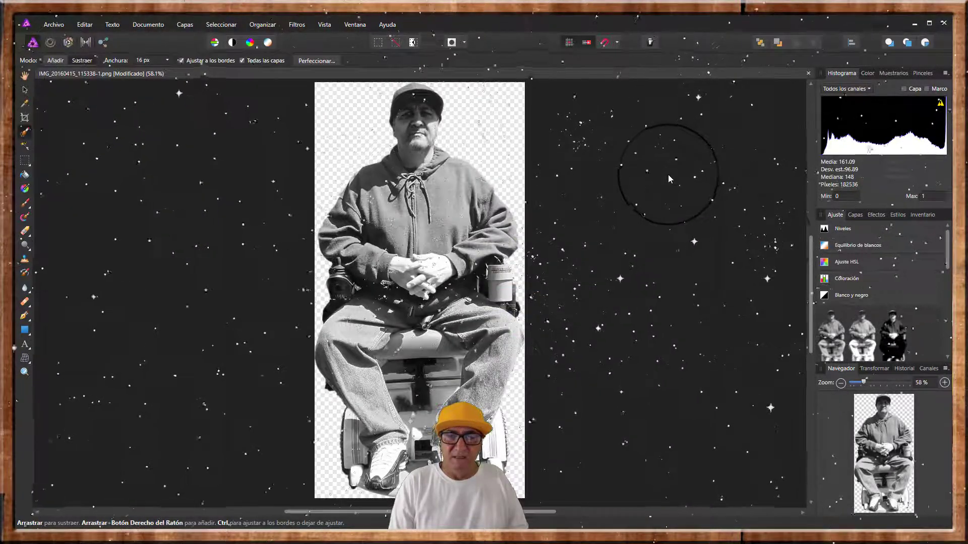
# Add an Invertir adjustment above the Blanco y negro one, making the man a negative.
pyautogui.click(851, 297)
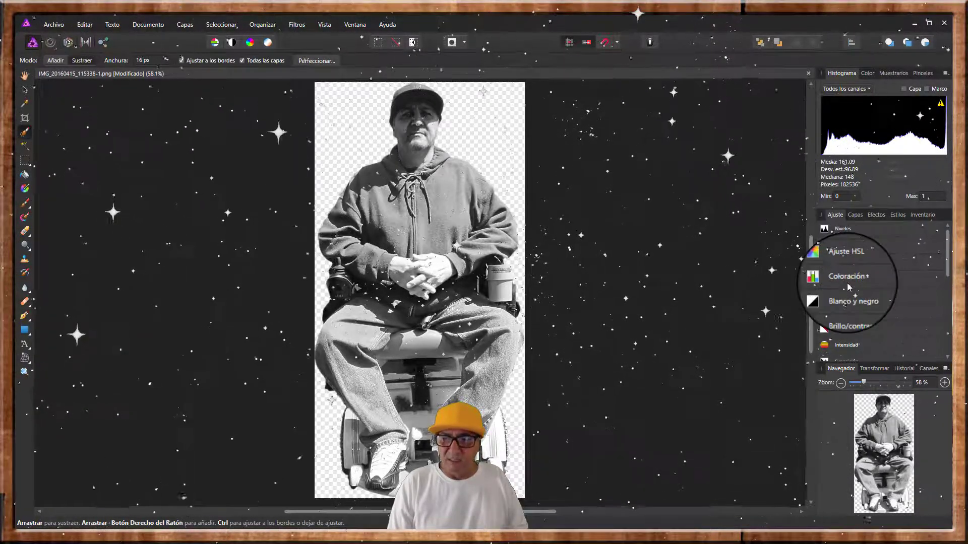
pyautogui.scroll(-3, 848, 287)
pyautogui.scroll(-3, 848, 286)
pyautogui.scroll(-2, 848, 286)
pyautogui.scroll(-2, 848, 286)
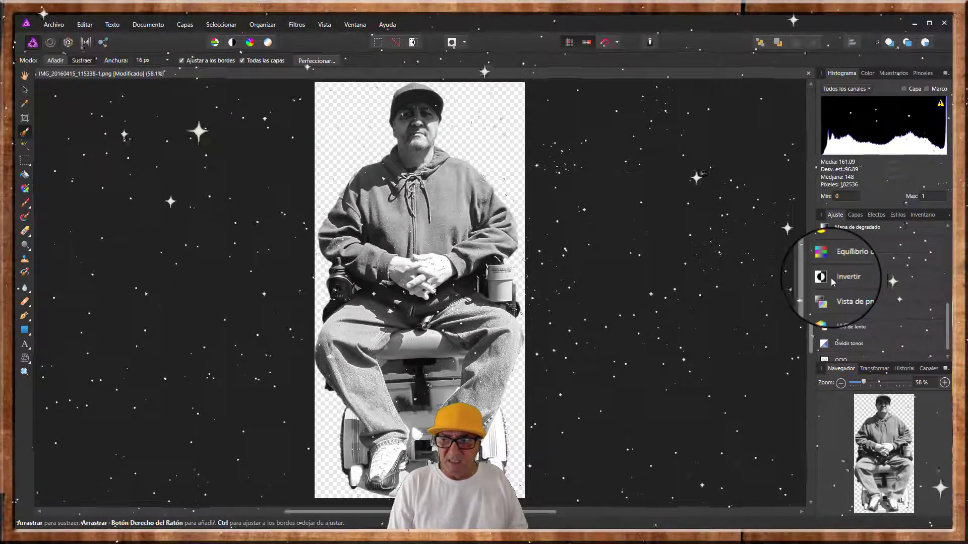
pyautogui.click(839, 277)
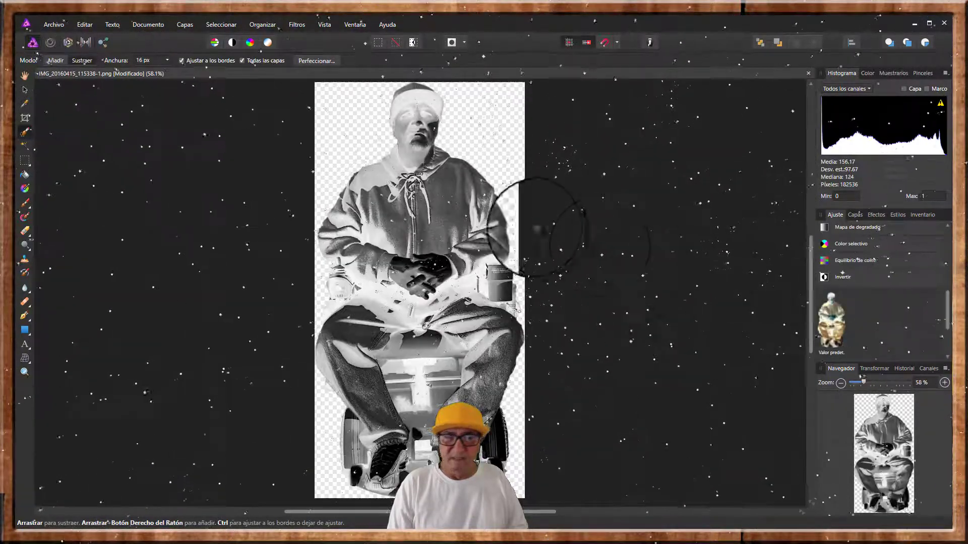
pyautogui.click(839, 278)
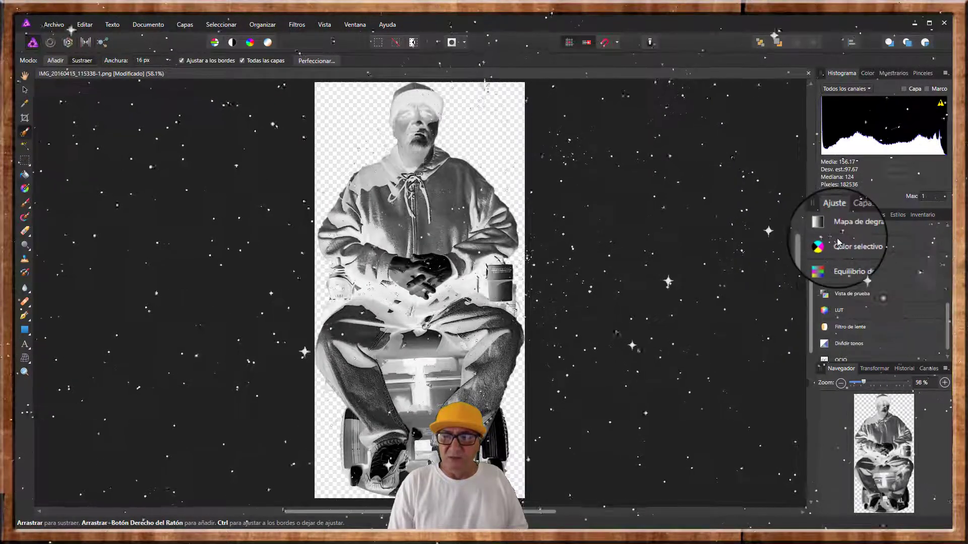
pyautogui.click(856, 216)
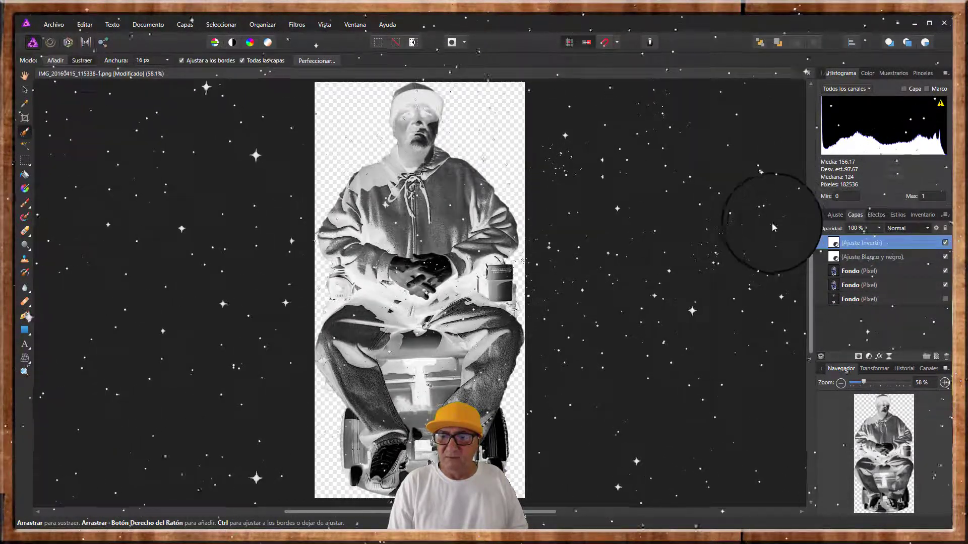
# Set the Ajuste Invertir layer's blend mode to Diferencia.
pyautogui.doubleClick(914, 243)
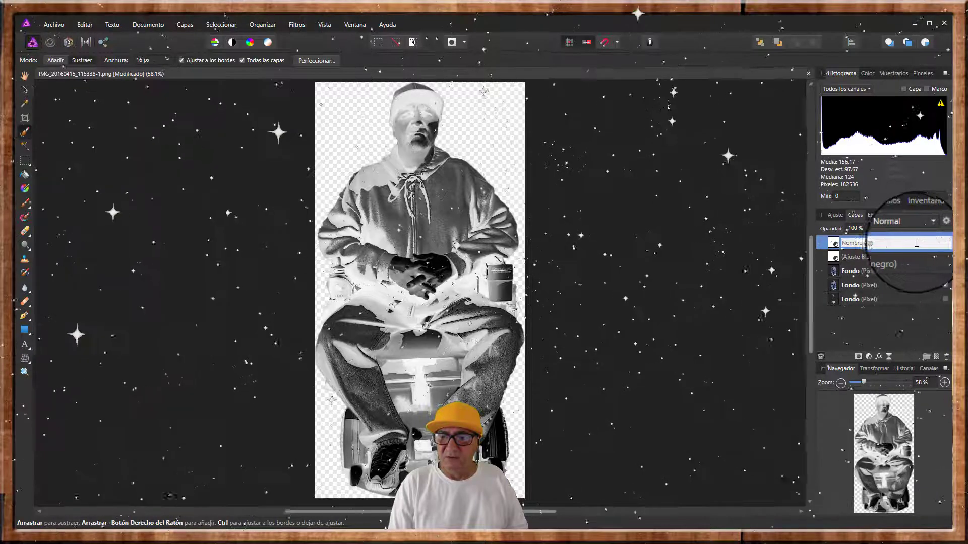
pyautogui.click(929, 229)
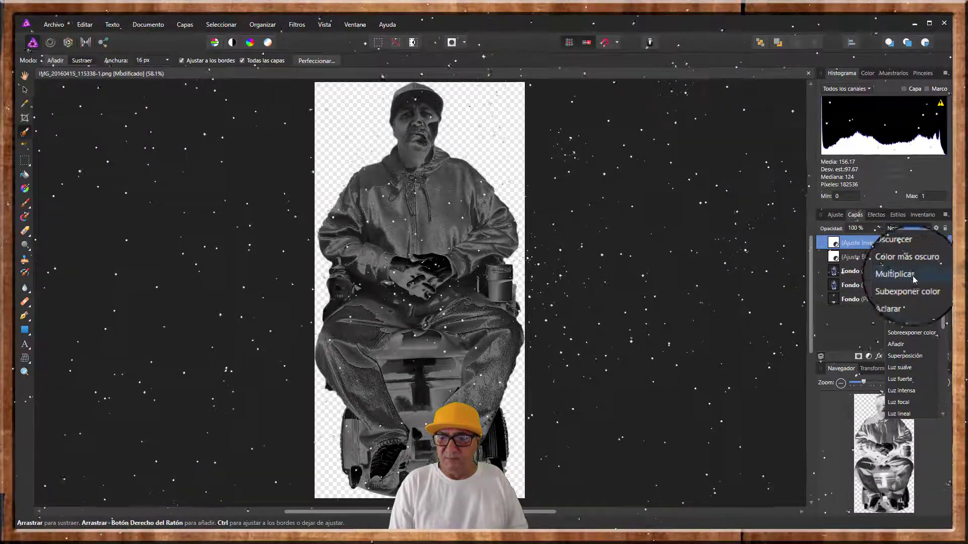
pyautogui.scroll(-4, 922, 343)
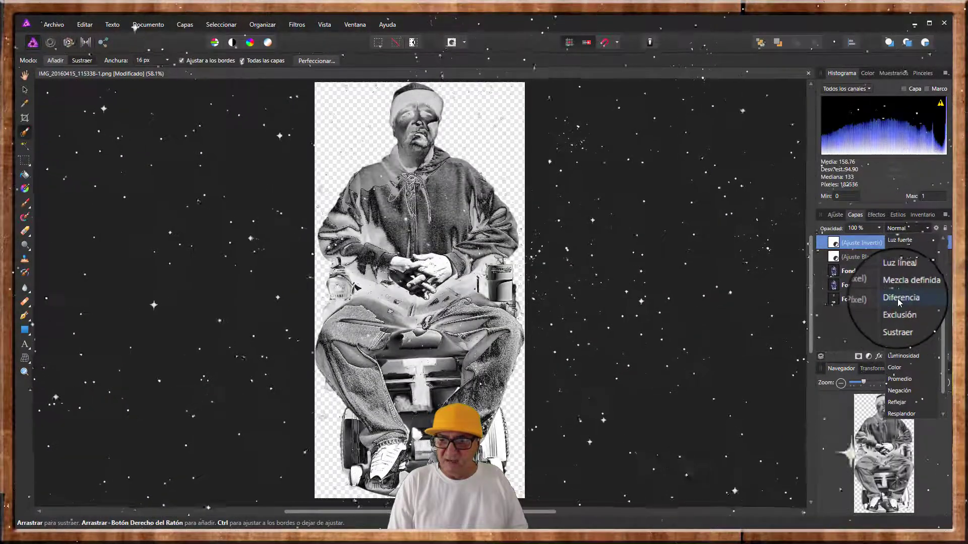
pyautogui.click(898, 301)
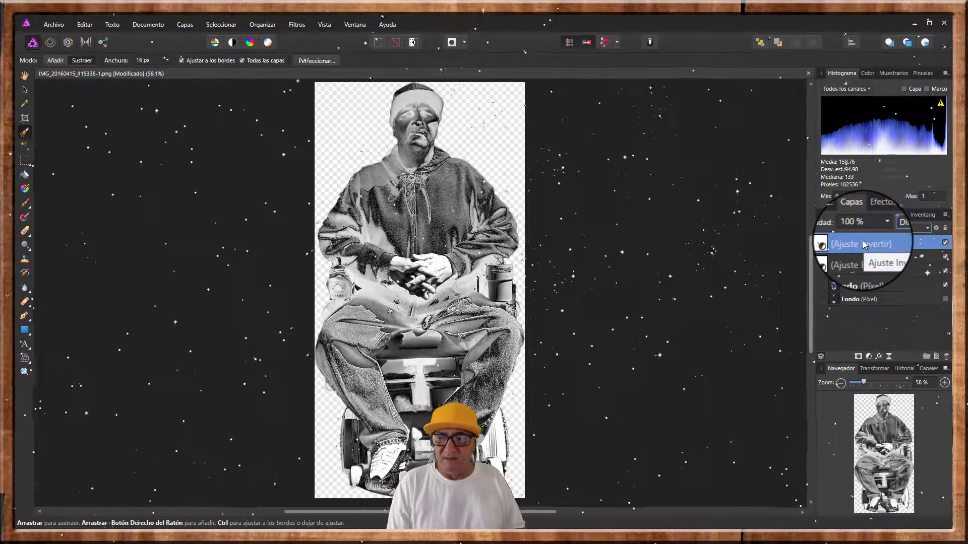
# Group the Fondo layer with the Blanco y negro and Invertir adjustments, then duplicate the group.
pyautogui.keyDown('ctrl'); pyautogui.click(865, 246); pyautogui.keyUp('ctrl')
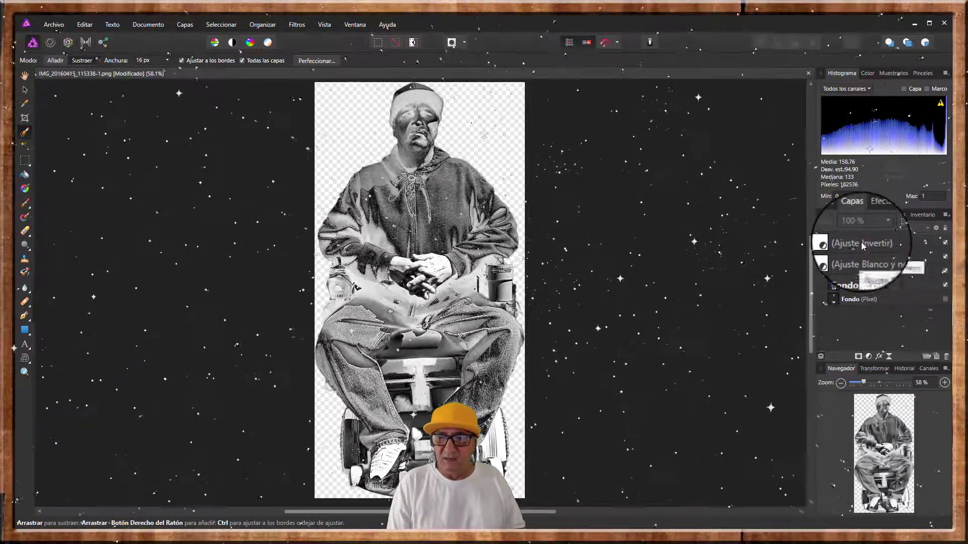
pyautogui.click(861, 245)
pyautogui.keyDown('shift'); pyautogui.click(861, 255); pyautogui.keyUp('shift')
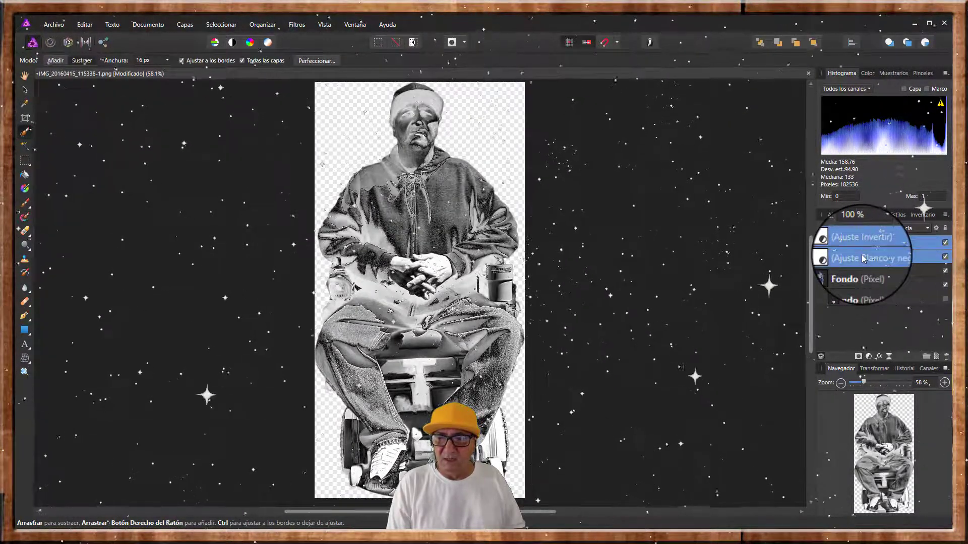
pyautogui.keyDown('shift'); pyautogui.click(866, 273); pyautogui.keyUp('shift')
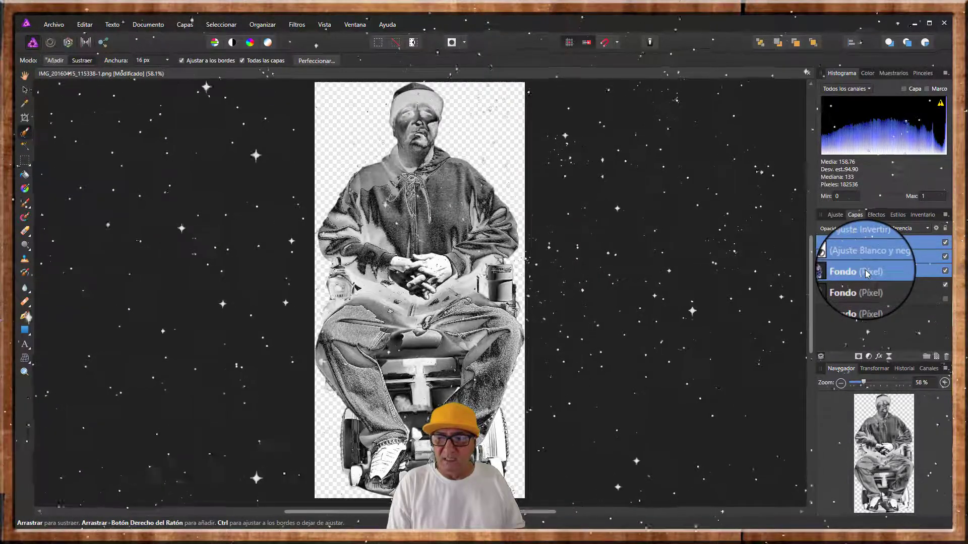
pyautogui.rightClick(866, 273)
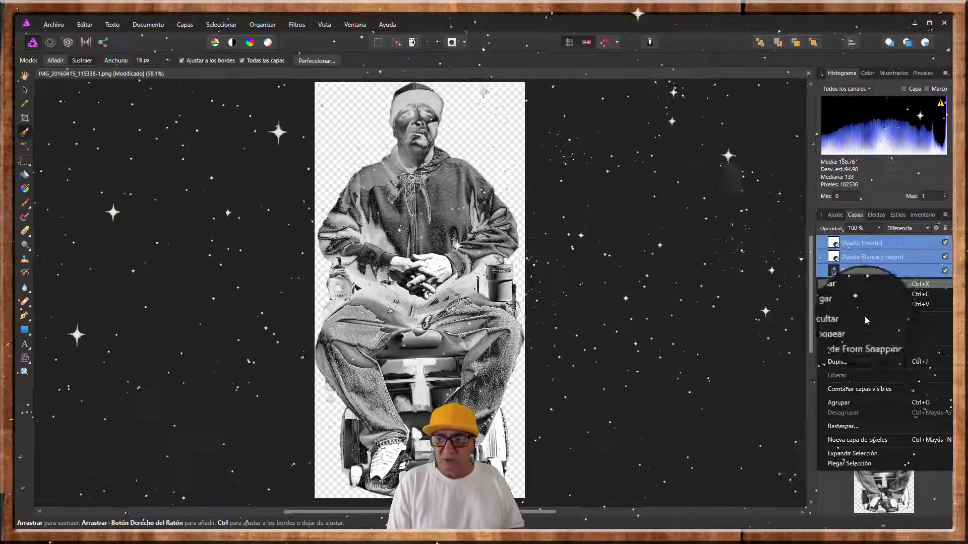
pyautogui.click(839, 403)
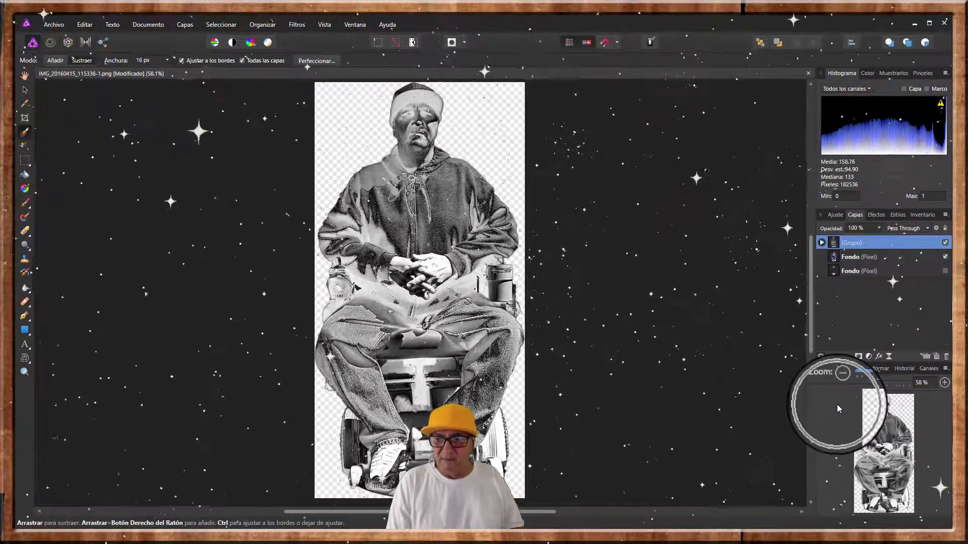
pyautogui.rightClick(834, 244)
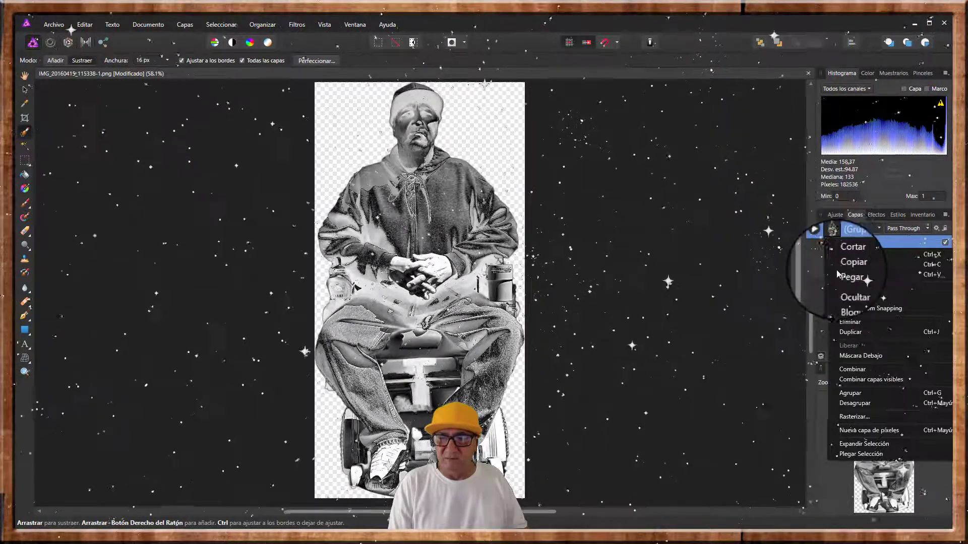
pyautogui.click(856, 333)
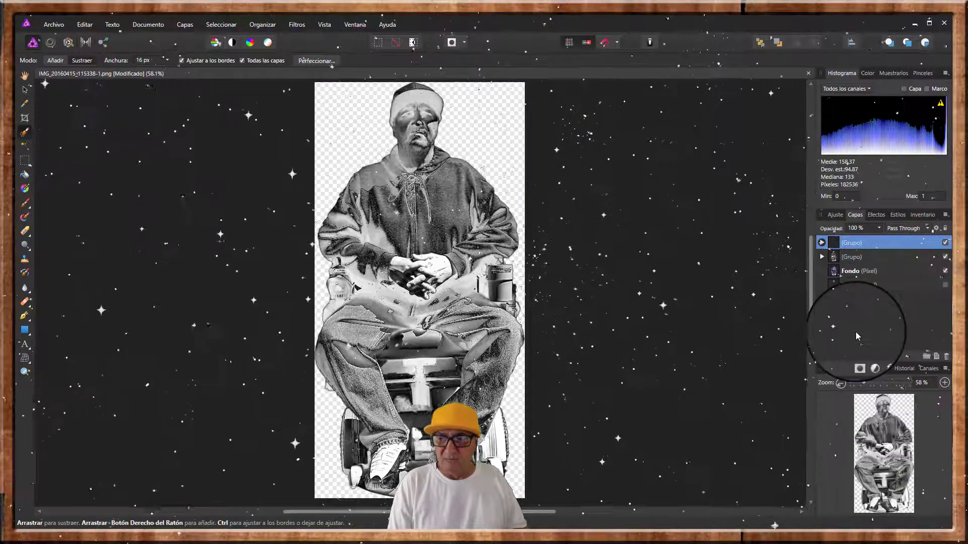
# Add another Invertir adjustment above both groups and blend it in Diferencia mode.
pyautogui.click(835, 215)
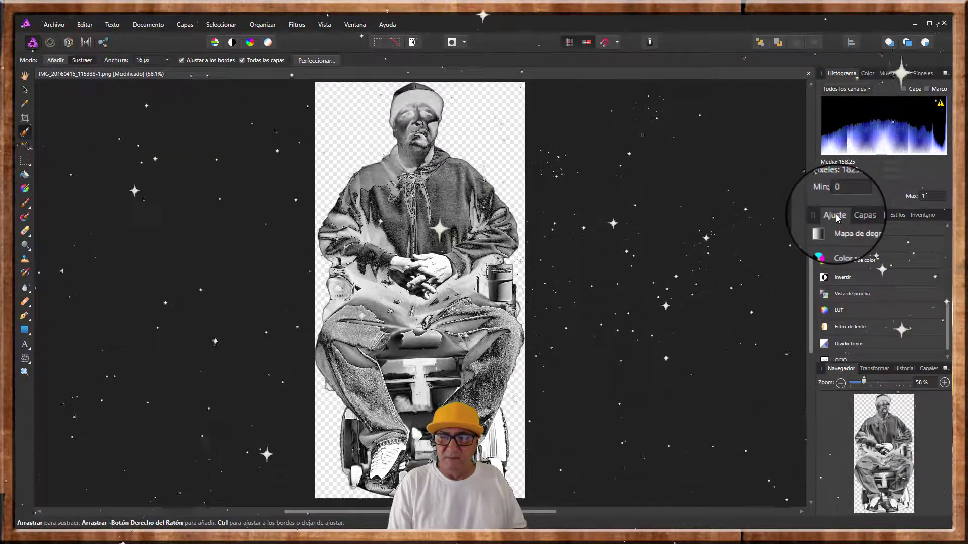
pyautogui.click(844, 279)
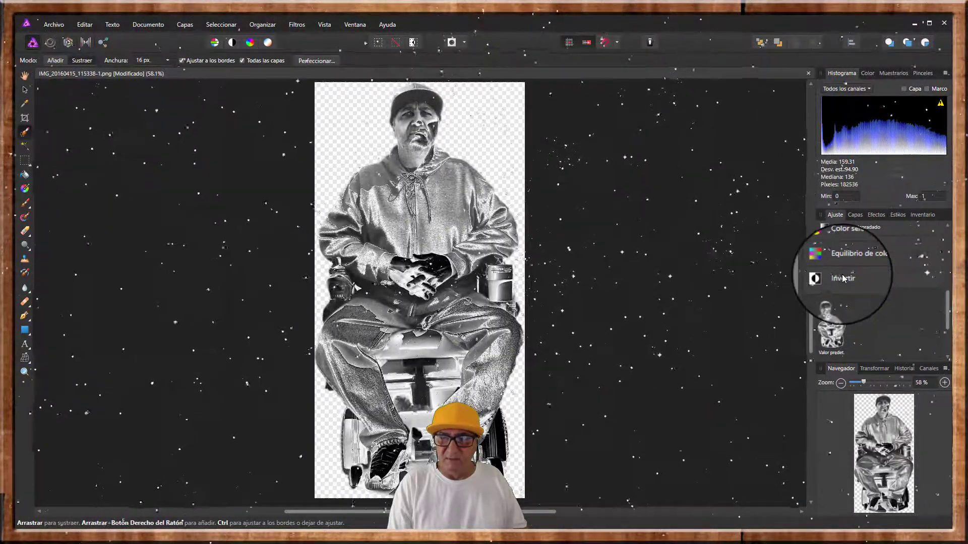
pyautogui.click(857, 215)
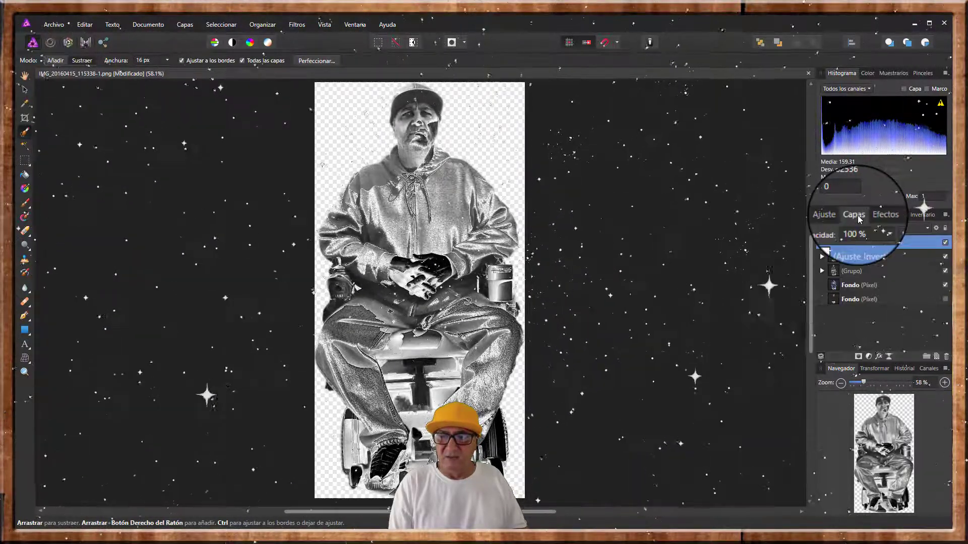
pyautogui.doubleClick(890, 243)
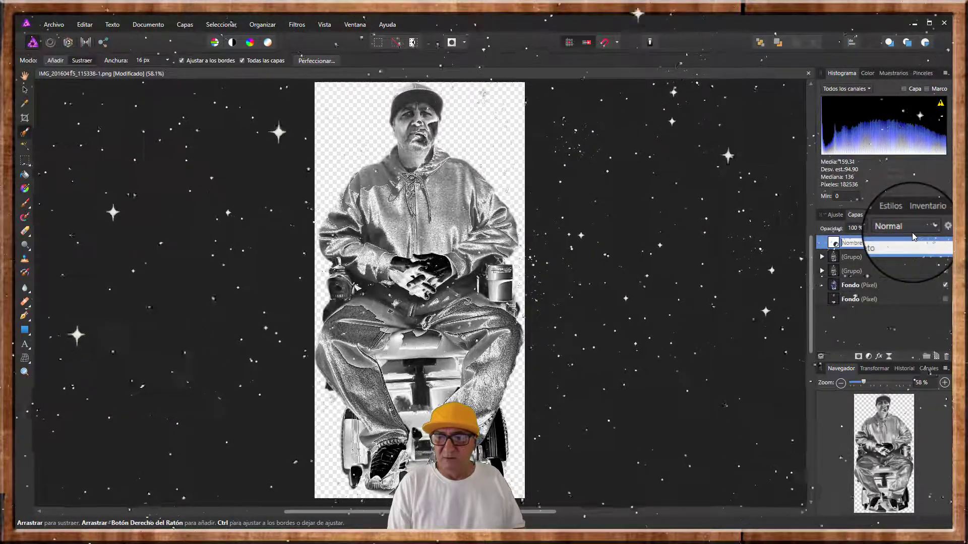
pyautogui.click(929, 231)
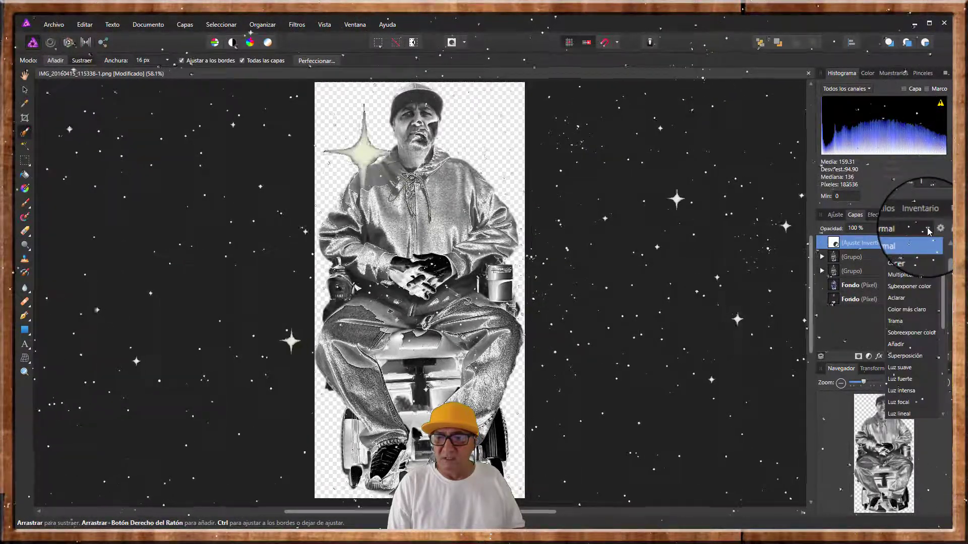
pyautogui.scroll(-3, 910, 356)
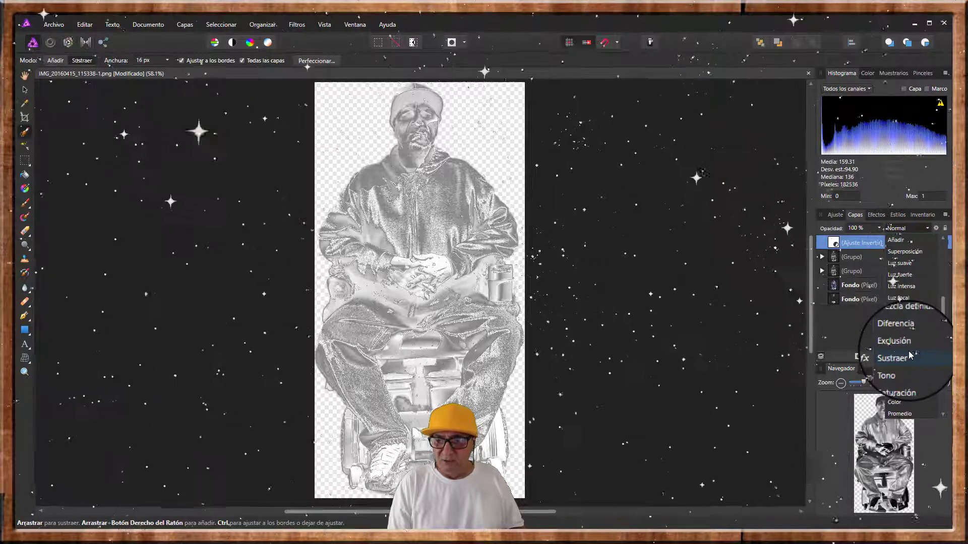
pyautogui.scroll(-2, 910, 356)
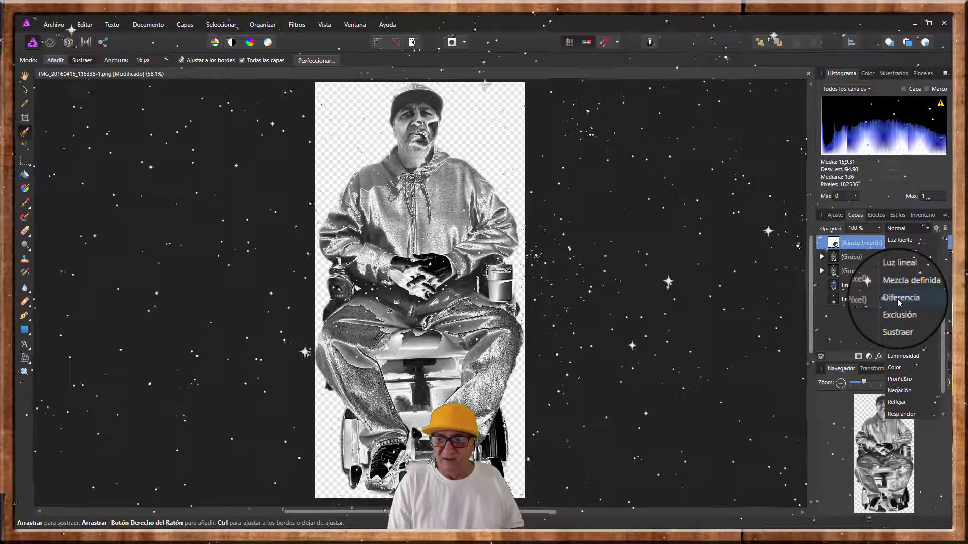
pyautogui.click(897, 298)
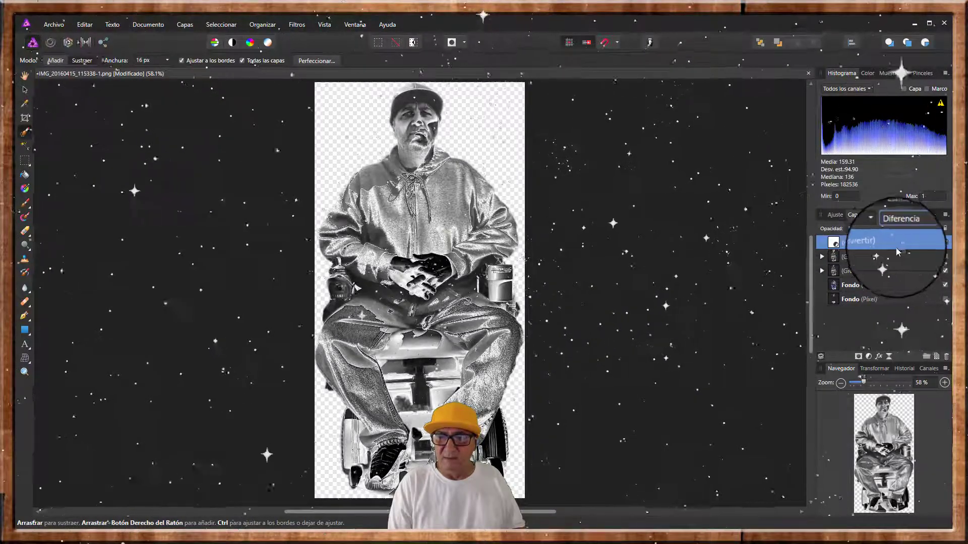
pyautogui.doubleClick(862, 241)
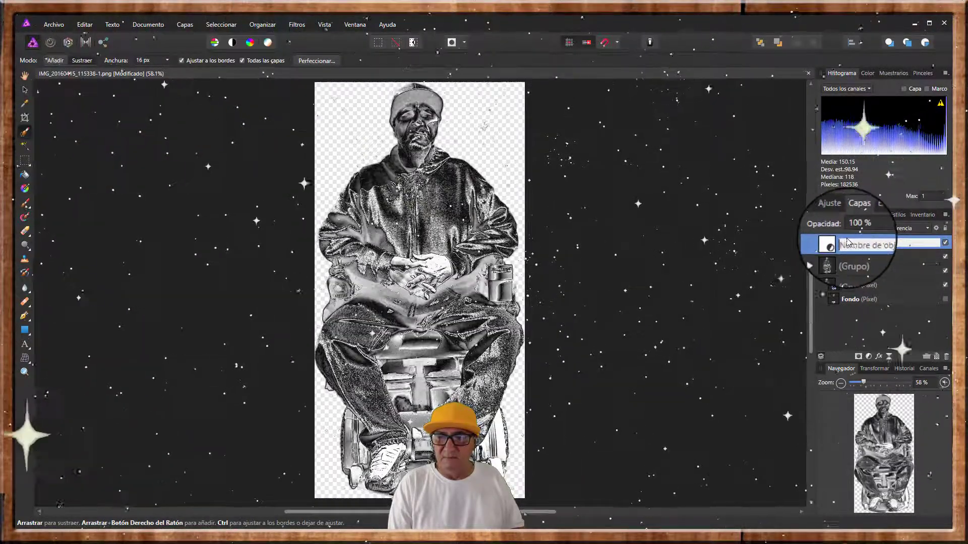
pyautogui.click(831, 214)
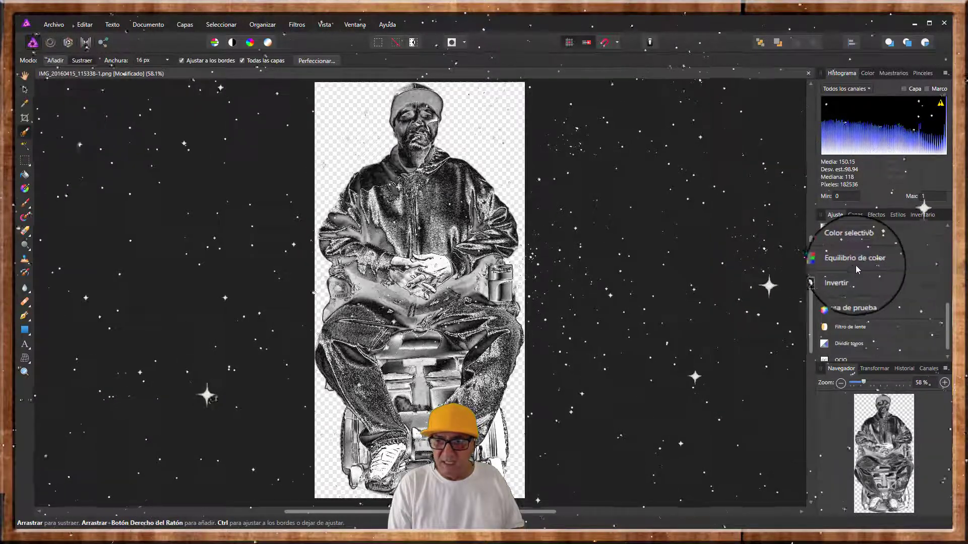
# Add Equilibrio de color on Resaltados: Amarillo/Azul -100%, Magenta/Verde about 57%, Rojo/Cian about 93%.
pyautogui.click(830, 261)
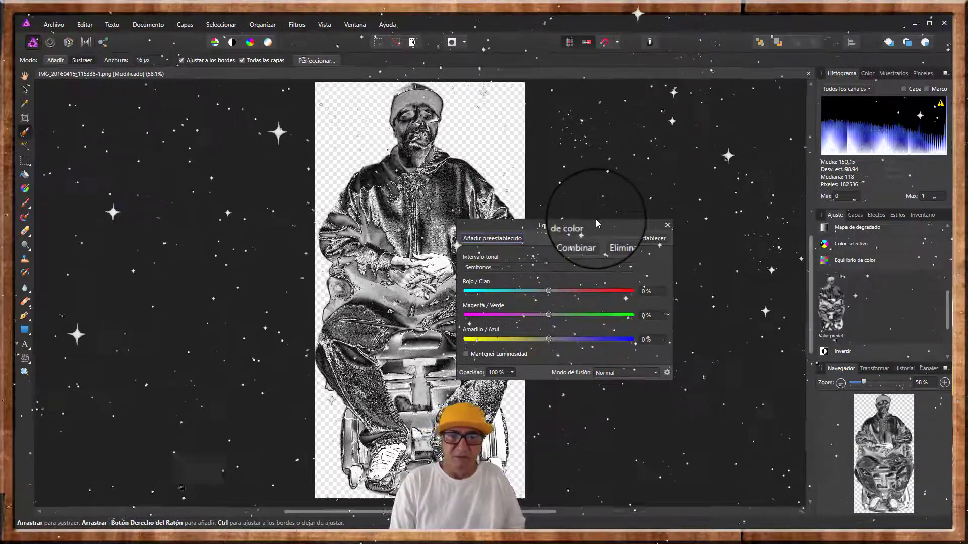
pyautogui.moveTo(596, 222); pyautogui.dragTo(256, 140)
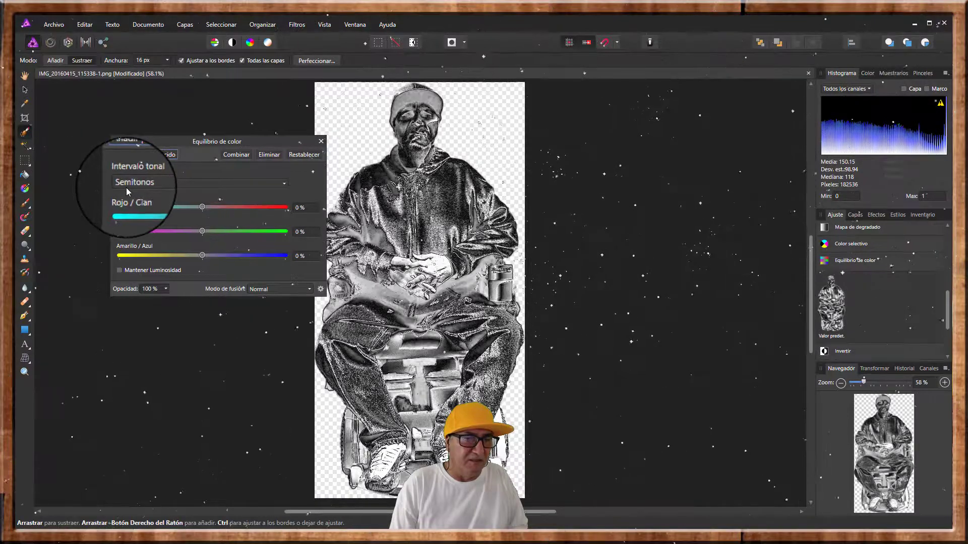
pyautogui.click(284, 185)
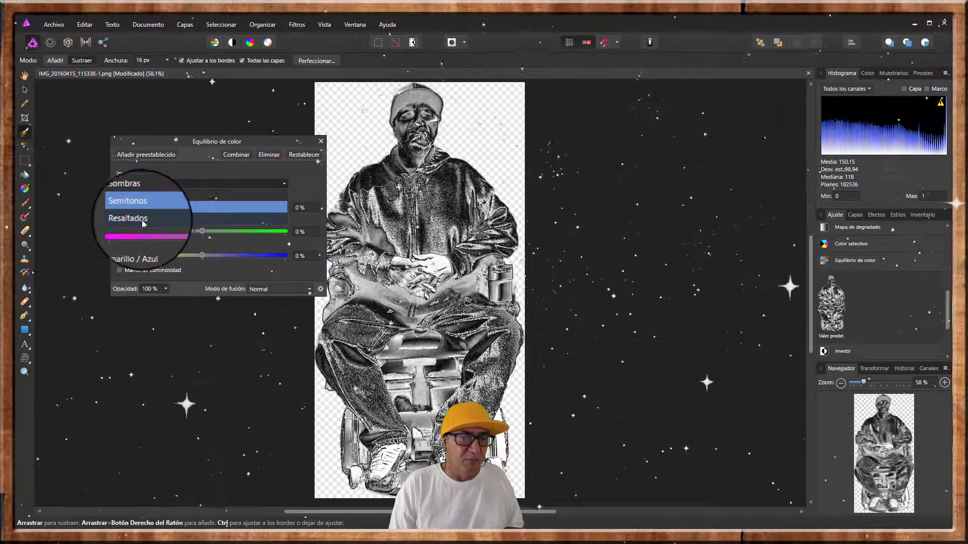
pyautogui.click(142, 219)
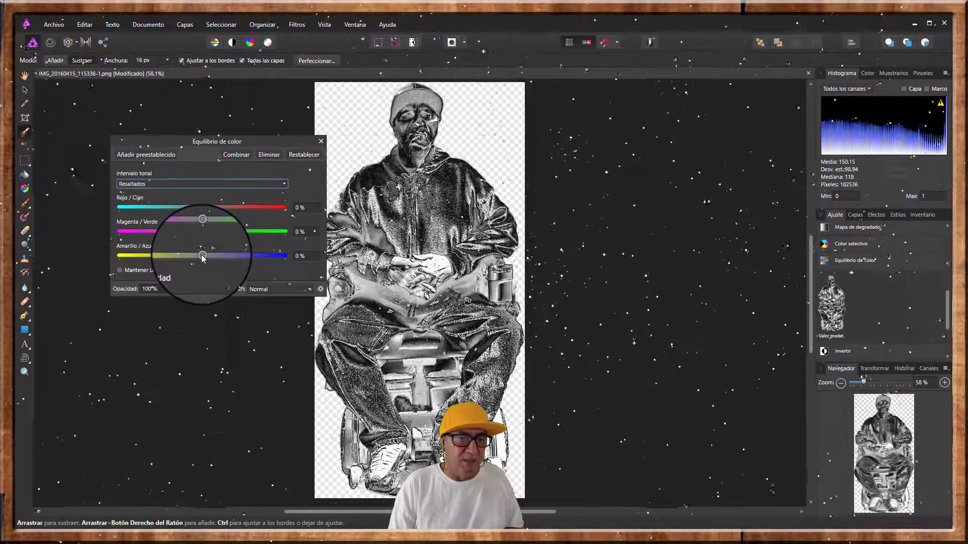
pyautogui.moveTo(202, 255); pyautogui.dragTo(103, 253)
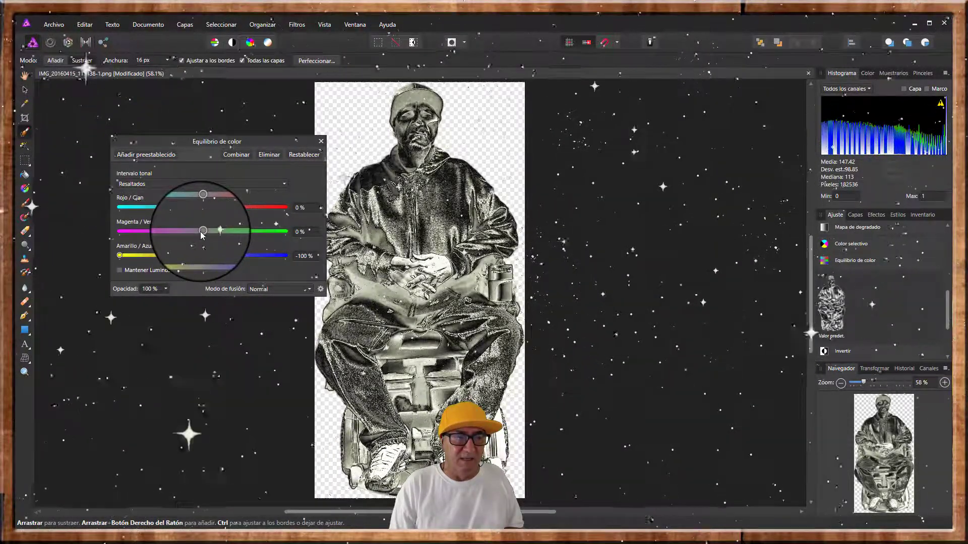
pyautogui.moveTo(202, 231); pyautogui.dragTo(223, 232)
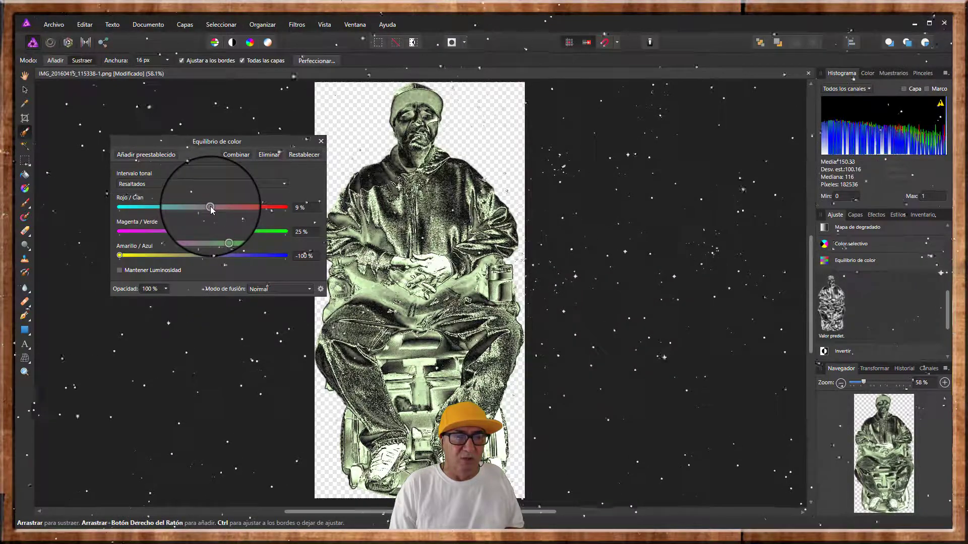
pyautogui.moveTo(210, 208); pyautogui.dragTo(274, 210)
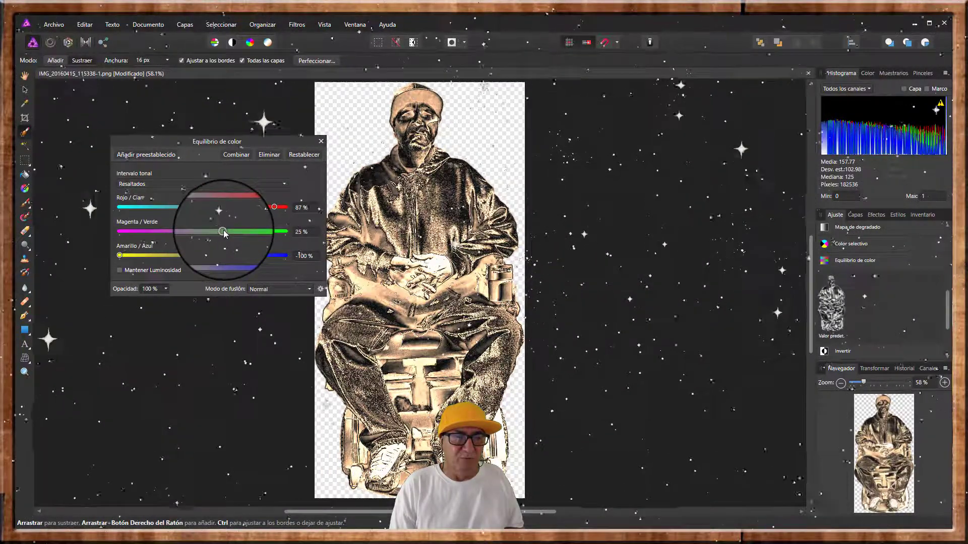
pyautogui.moveTo(223, 231); pyautogui.dragTo(251, 234)
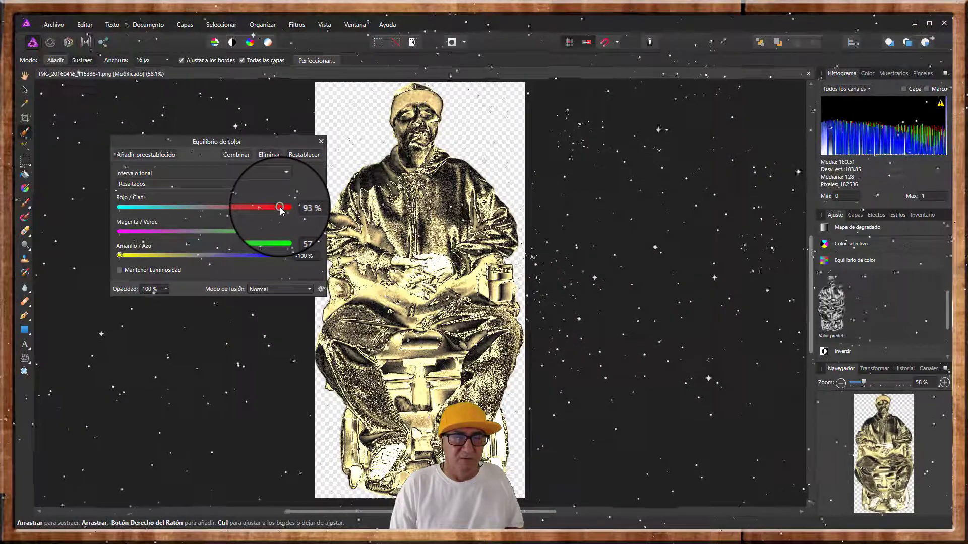
pyautogui.click(321, 142)
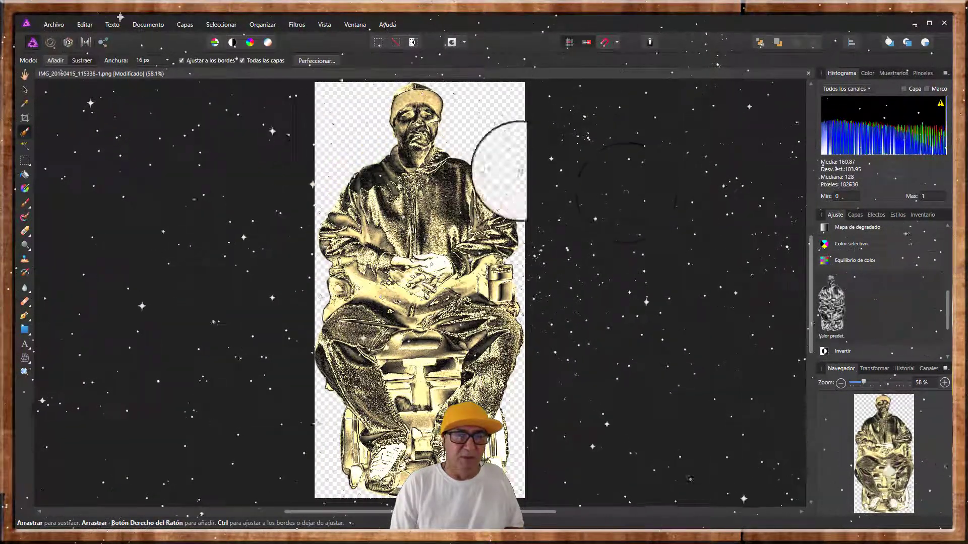
# Add an Intensidad (Vibrance) adjustment to the gold figure, raised to about 91%.
pyautogui.scroll(-2, 862, 282)
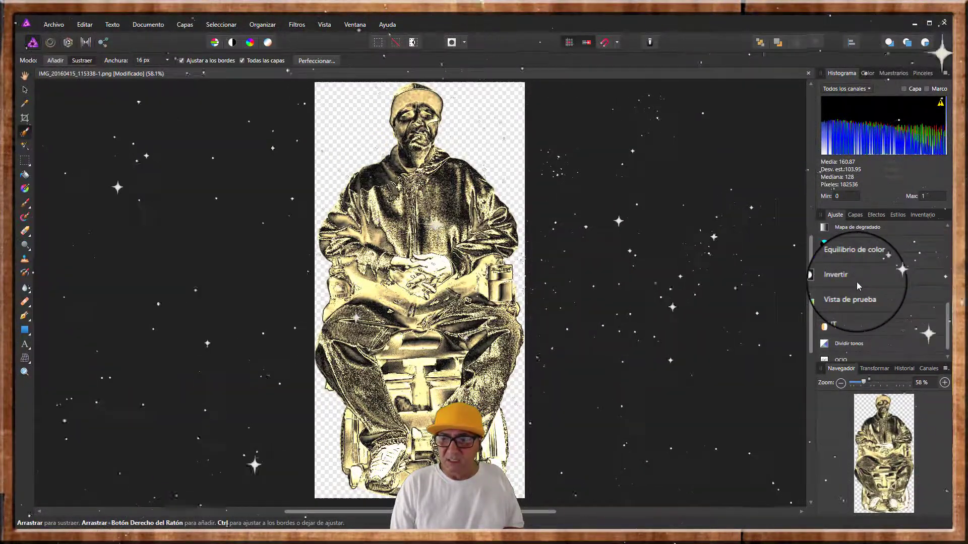
pyautogui.scroll(3, 857, 282)
pyautogui.scroll(1, 857, 283)
pyautogui.scroll(1, 857, 282)
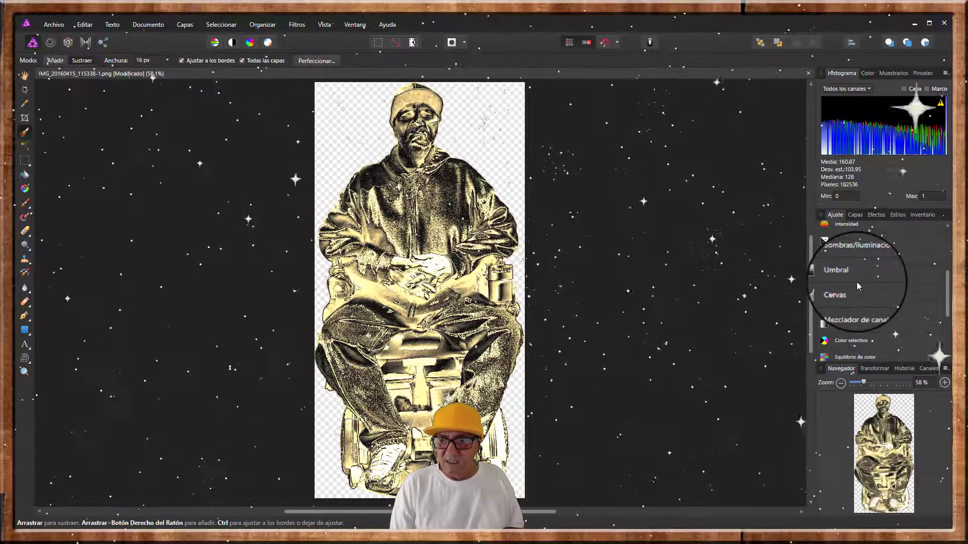
pyautogui.scroll(2, 857, 280)
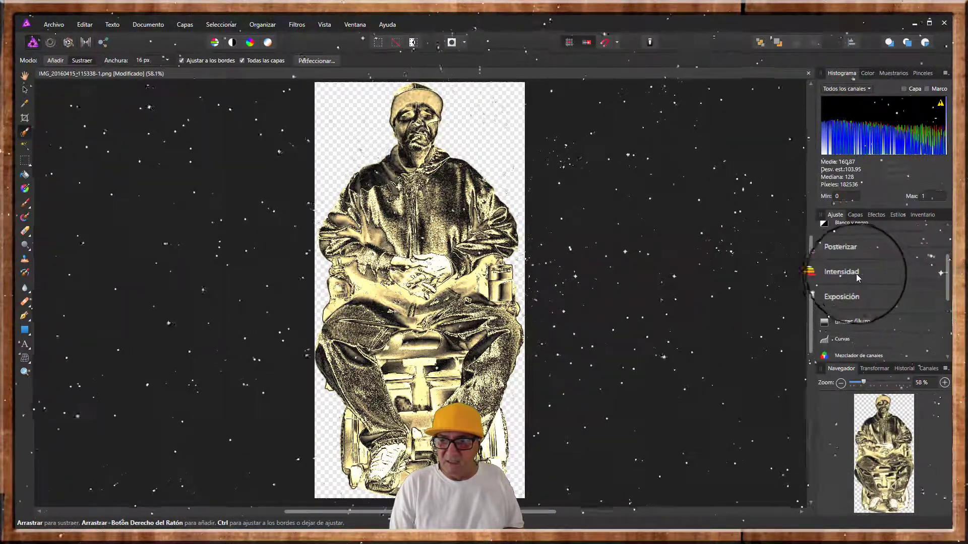
pyautogui.click(845, 273)
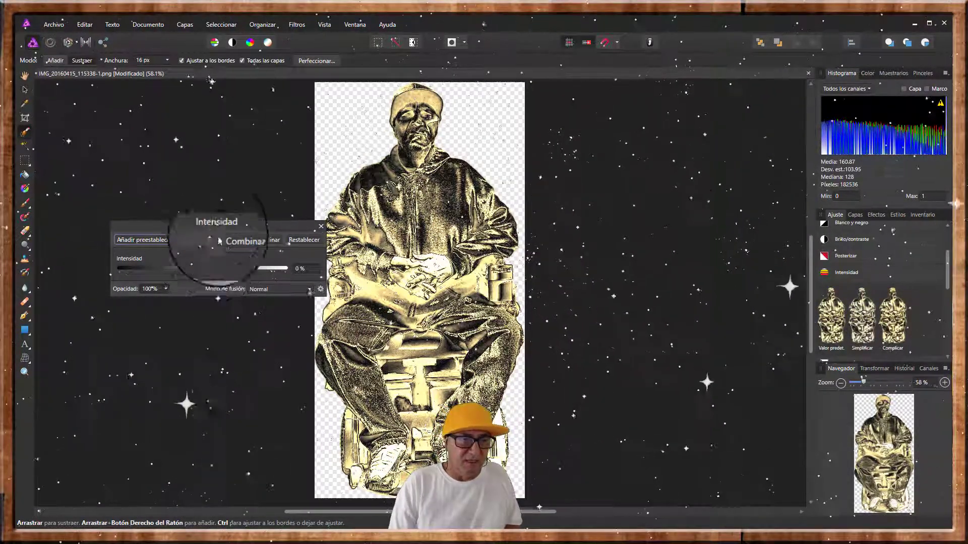
pyautogui.moveTo(181, 226); pyautogui.dragTo(141, 202)
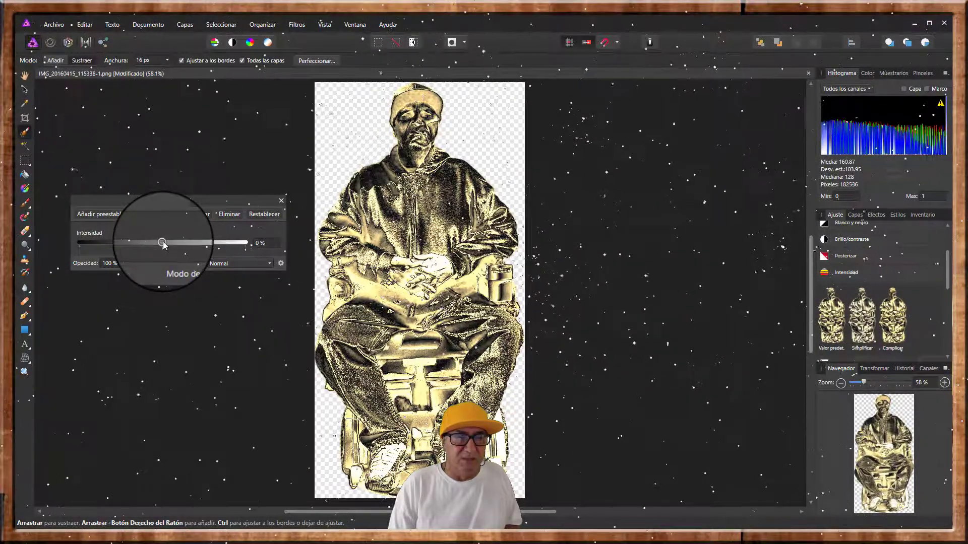
pyautogui.moveTo(162, 242); pyautogui.dragTo(233, 251)
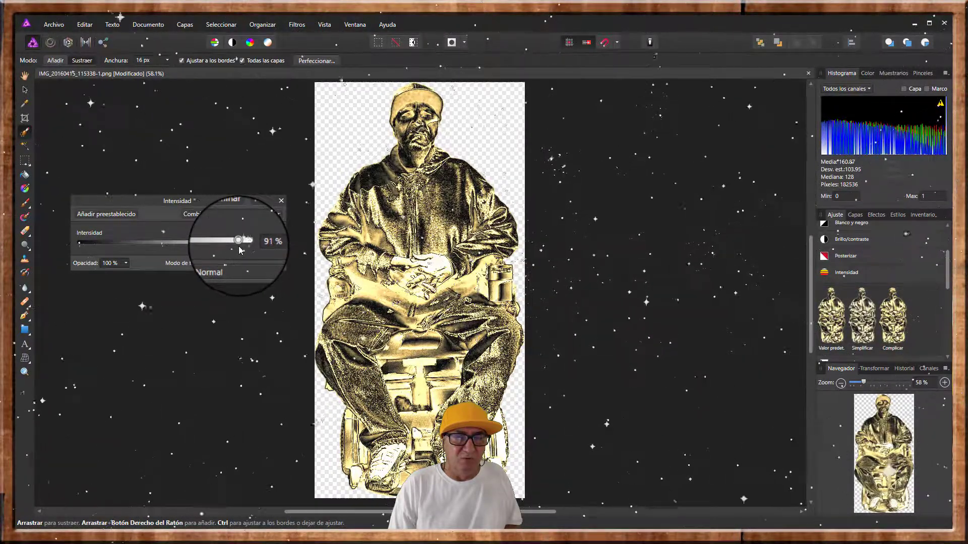
pyautogui.click(282, 202)
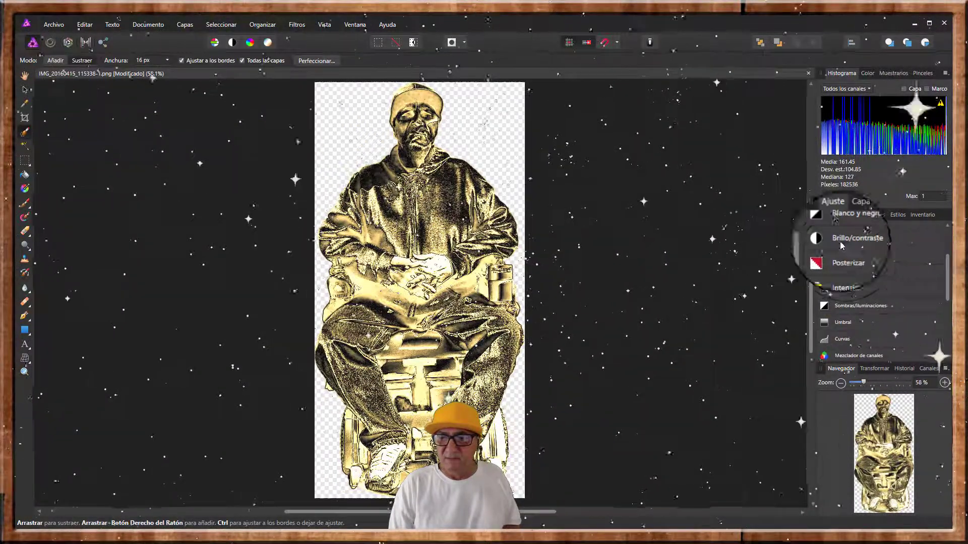
# Group the colour balance and invert adjustments with both Grupo layers using Agrupar.
pyautogui.click(853, 216)
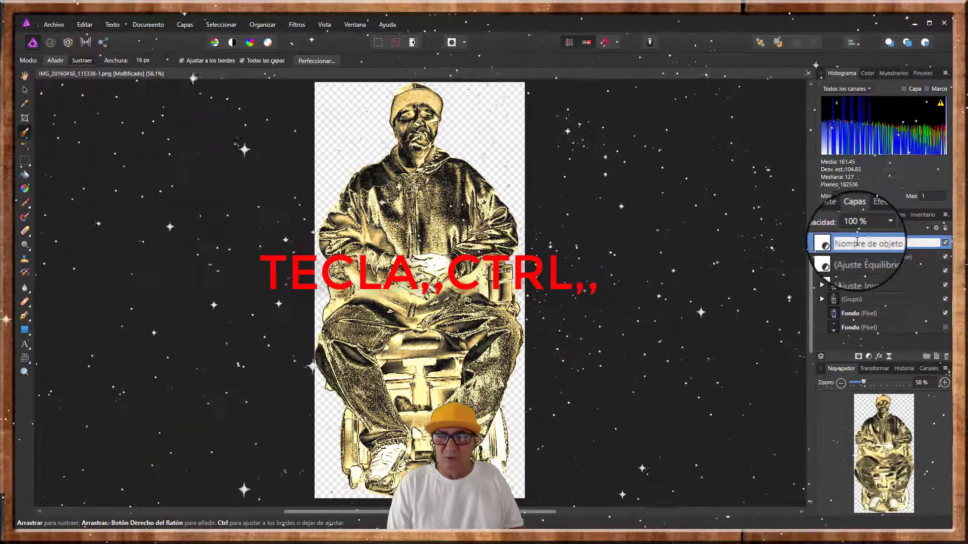
pyautogui.keyDown('ctrl'); pyautogui.click(859, 258); pyautogui.keyUp('ctrl')
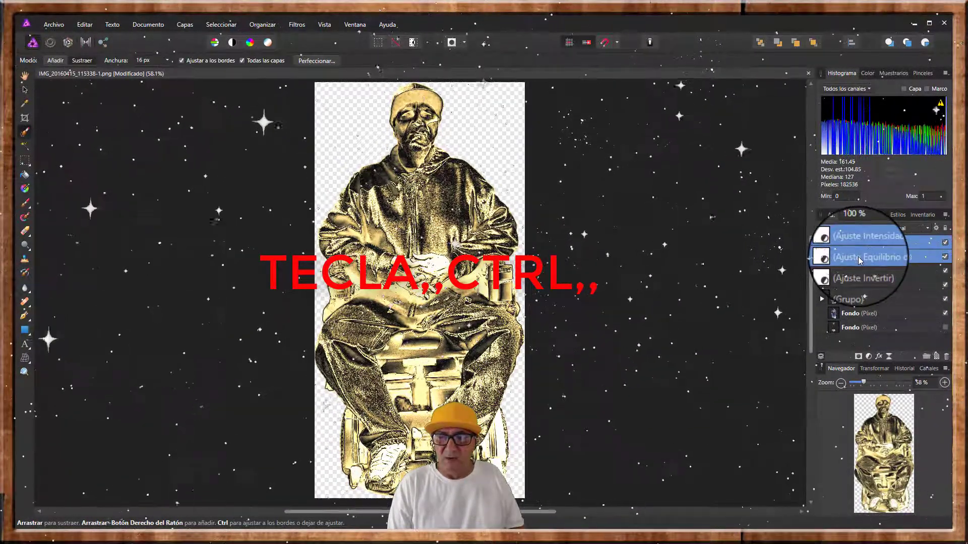
pyautogui.keyDown('ctrl'); pyautogui.click(859, 272); pyautogui.keyUp('ctrl')
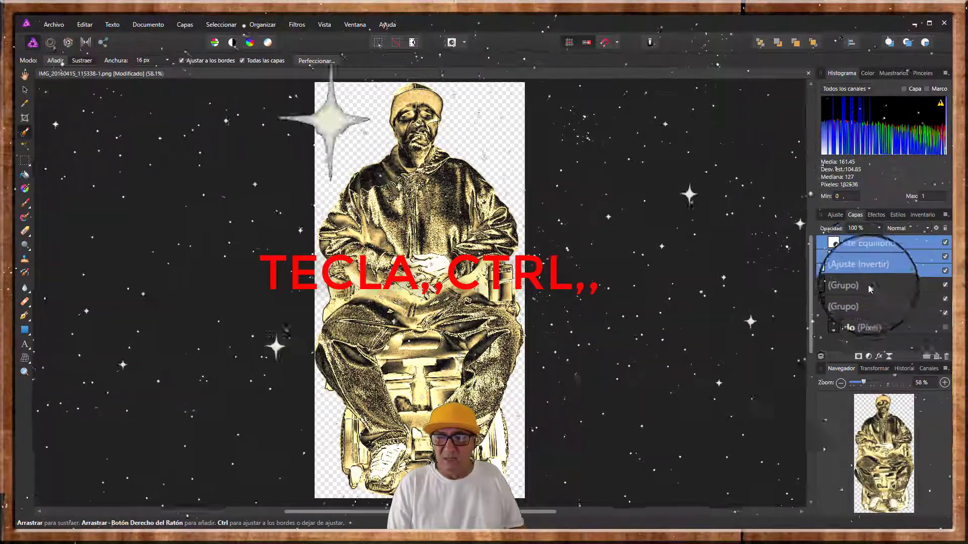
pyautogui.keyDown('ctrl'); pyautogui.click(869, 283); pyautogui.keyUp('ctrl')
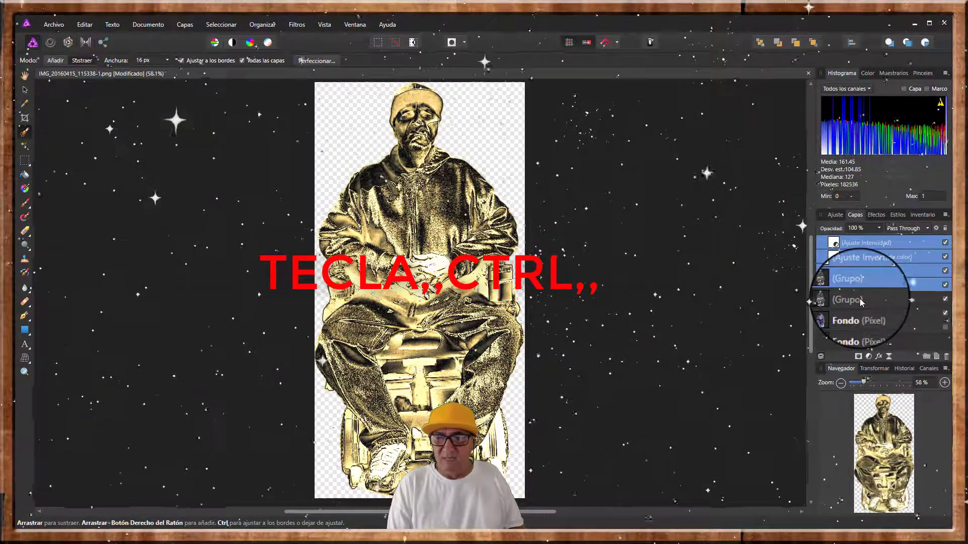
pyautogui.keyDown('ctrl'); pyautogui.click(867, 302); pyautogui.keyUp('ctrl')
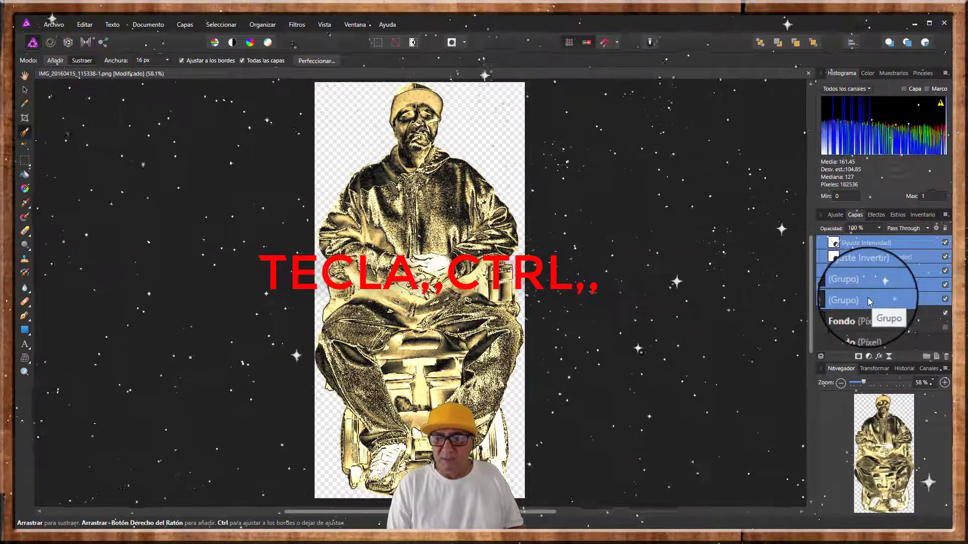
pyautogui.rightClick(867, 297)
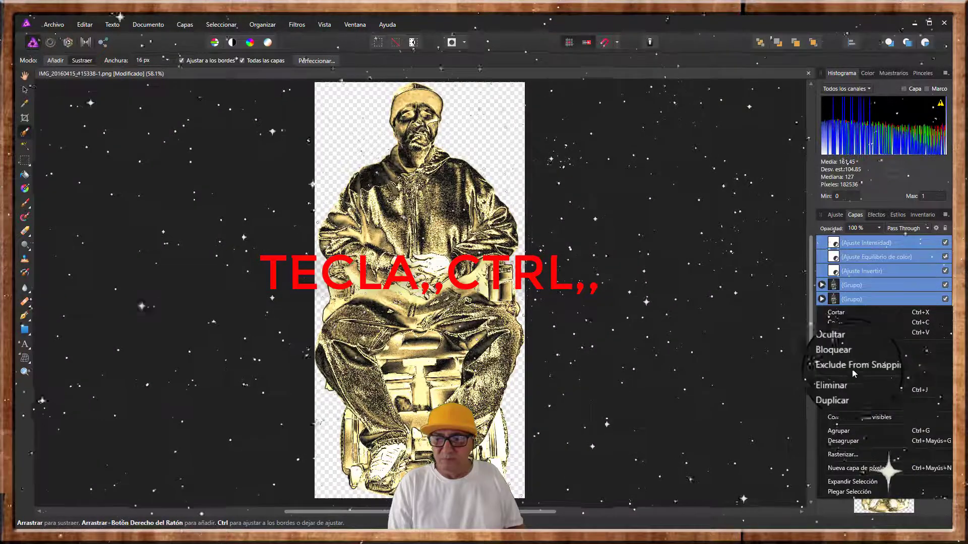
pyautogui.click(846, 433)
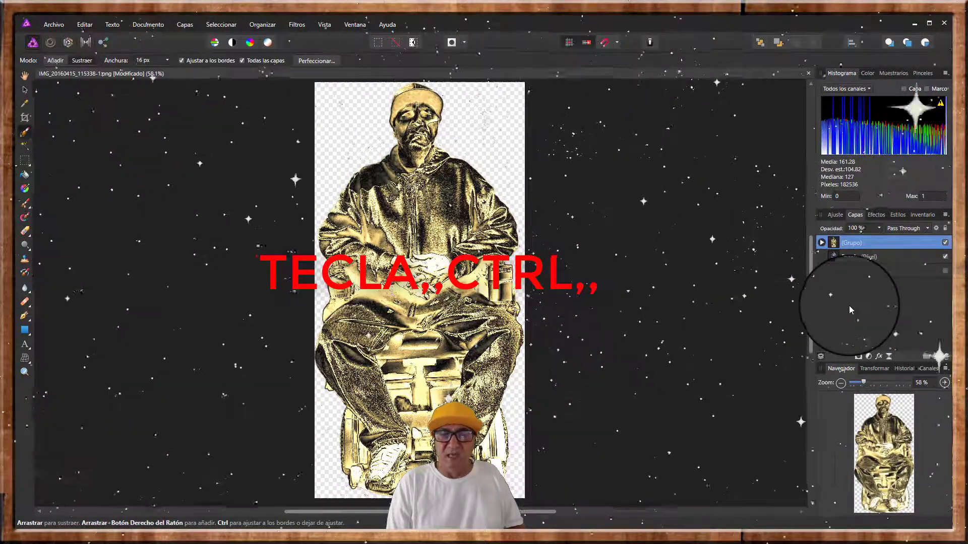
# Make the bottom Fondo layer visible and duplicate it with Ctrl+J above the group.
pyautogui.click(945, 271)
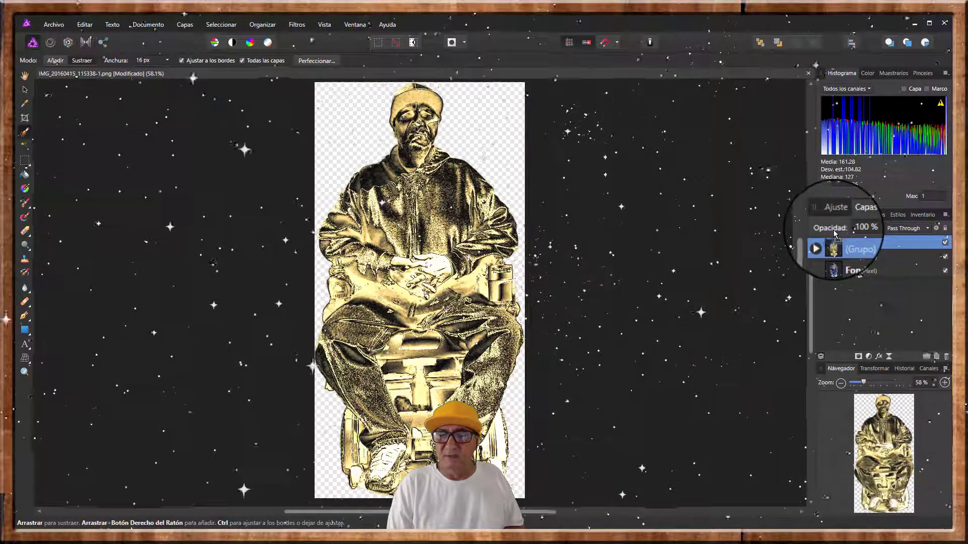
pyautogui.hotkey('ctrl', 'j')
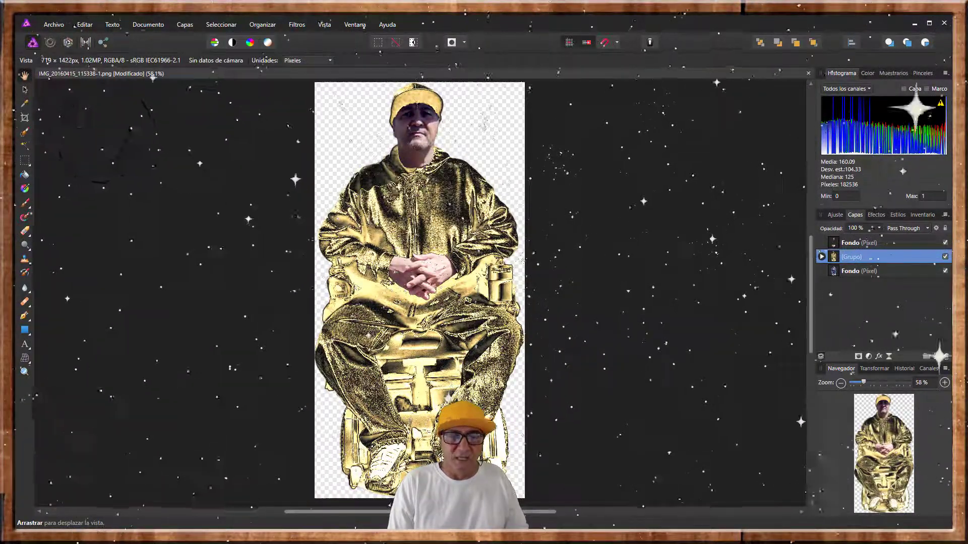
# Export the image as PNG from Archivo > Exportar, keeping the default settings.
pyautogui.click(50, 27)
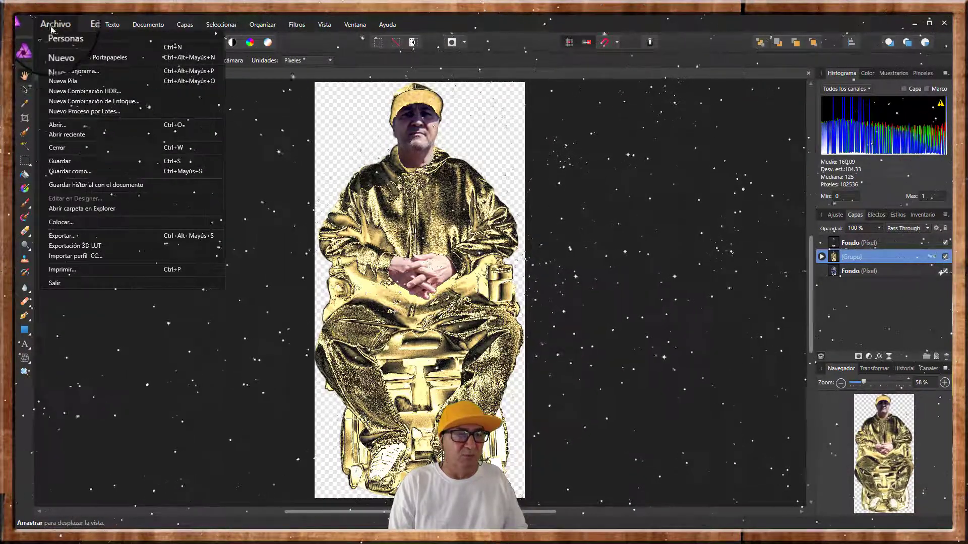
pyautogui.click(62, 235)
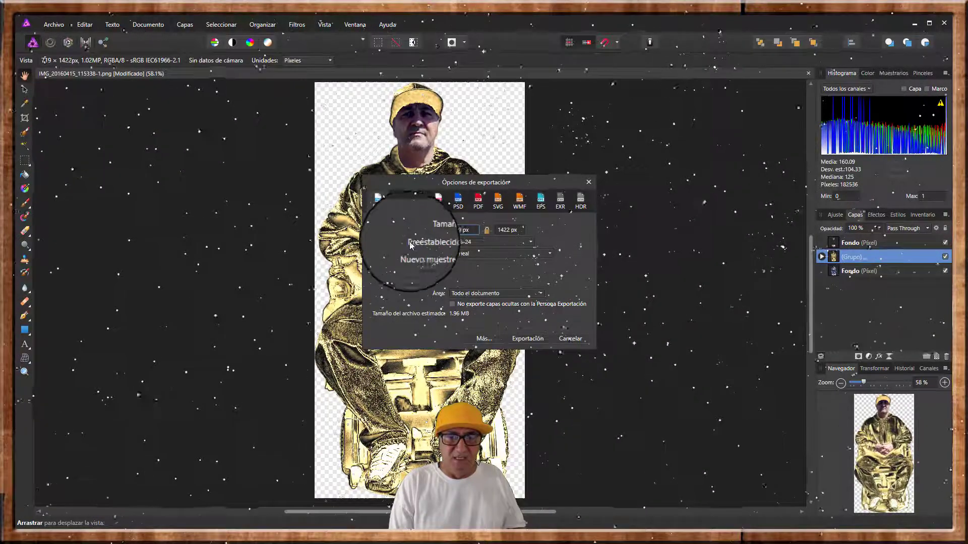
pyautogui.click(528, 338)
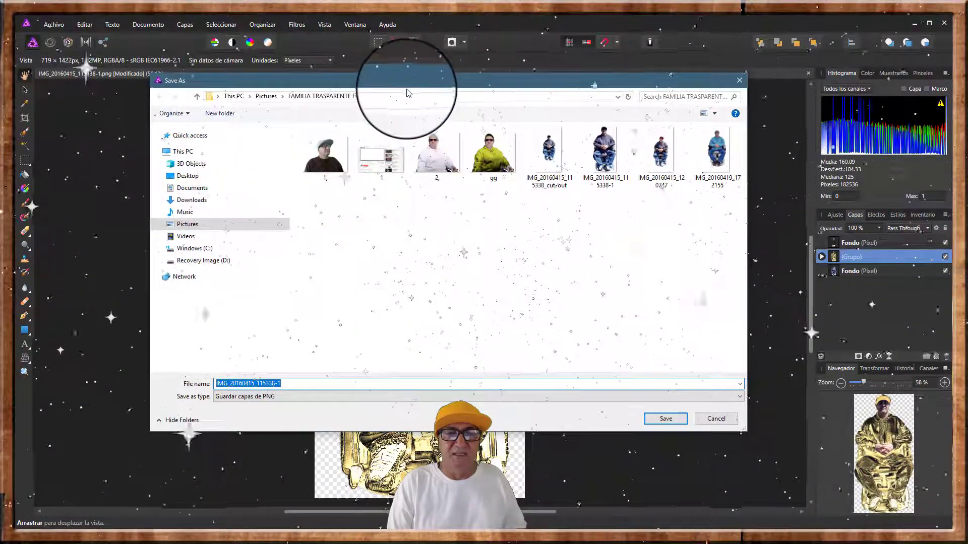
# Save the PNG as 'roberto' in This PC > Downloads.
pyautogui.moveTo(399, 87); pyautogui.dragTo(380, 106)
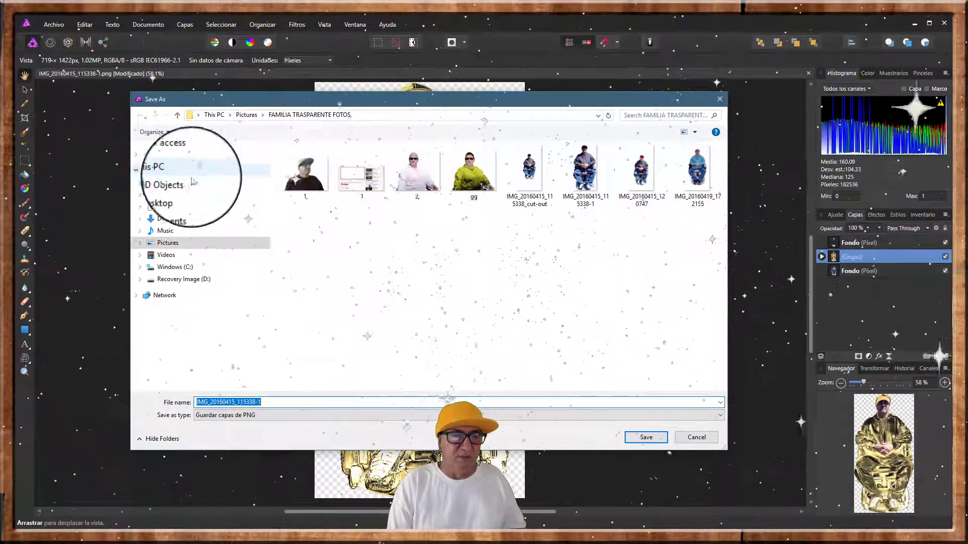
pyautogui.click(166, 171)
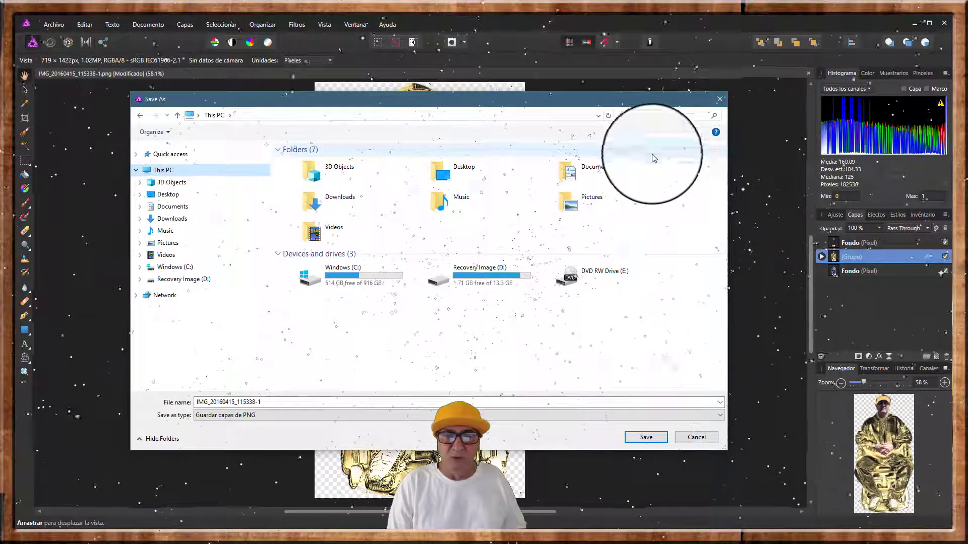
pyautogui.rightClick(375, 207)
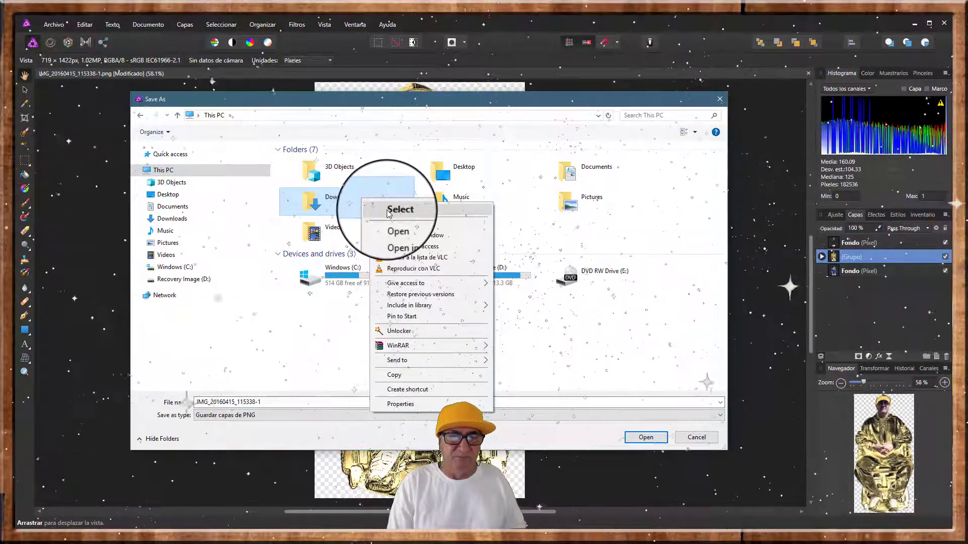
pyautogui.click(389, 214)
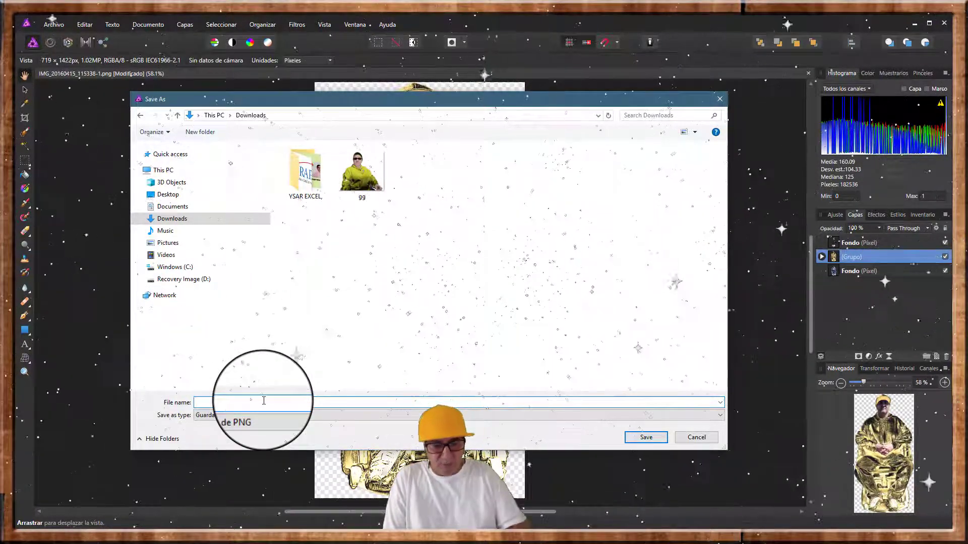
pyautogui.write('robert')
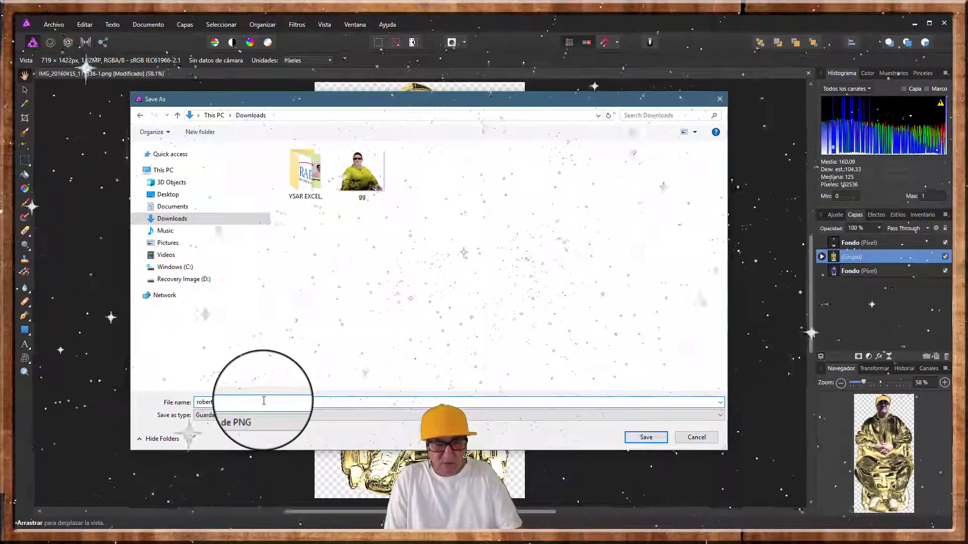
pyautogui.write('o')
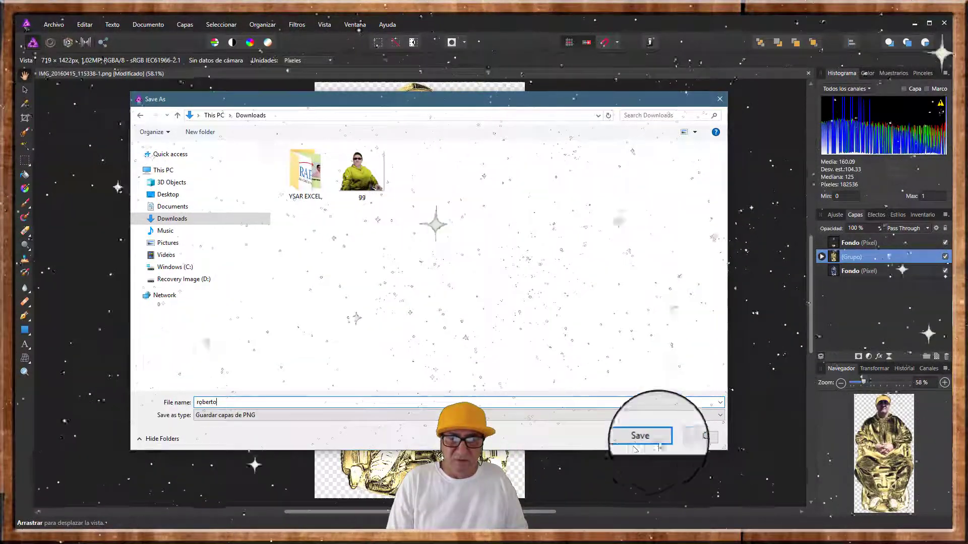
pyautogui.click(638, 436)
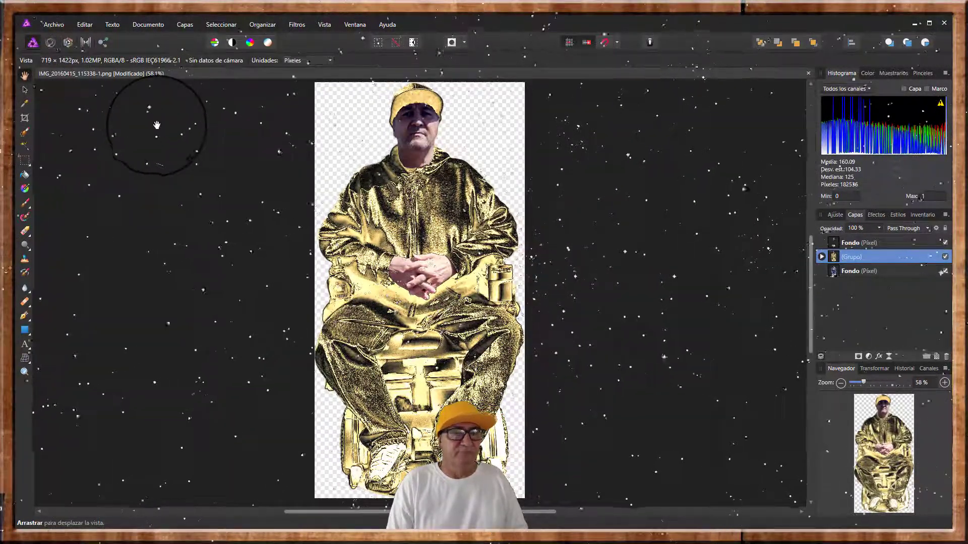
pyautogui.press('super+e')
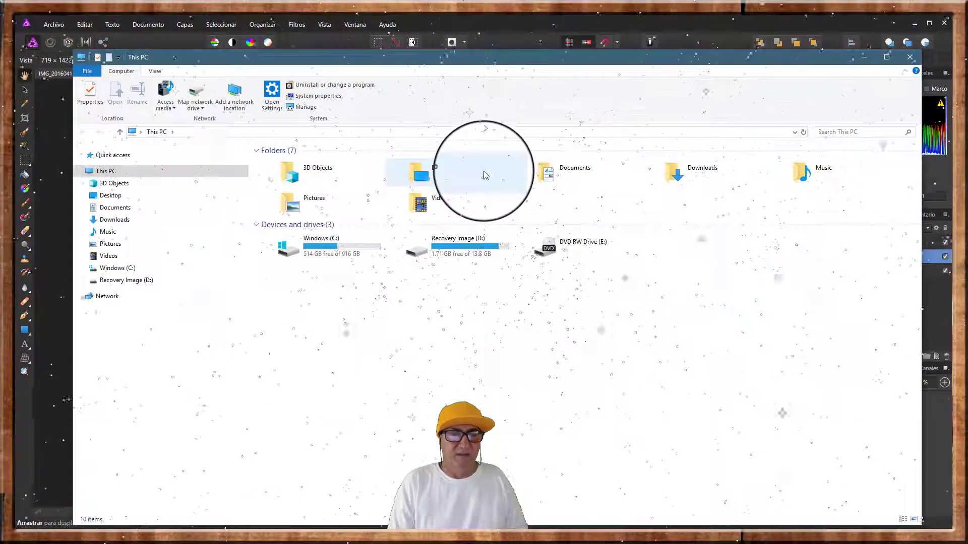
pyautogui.doubleClick(714, 175)
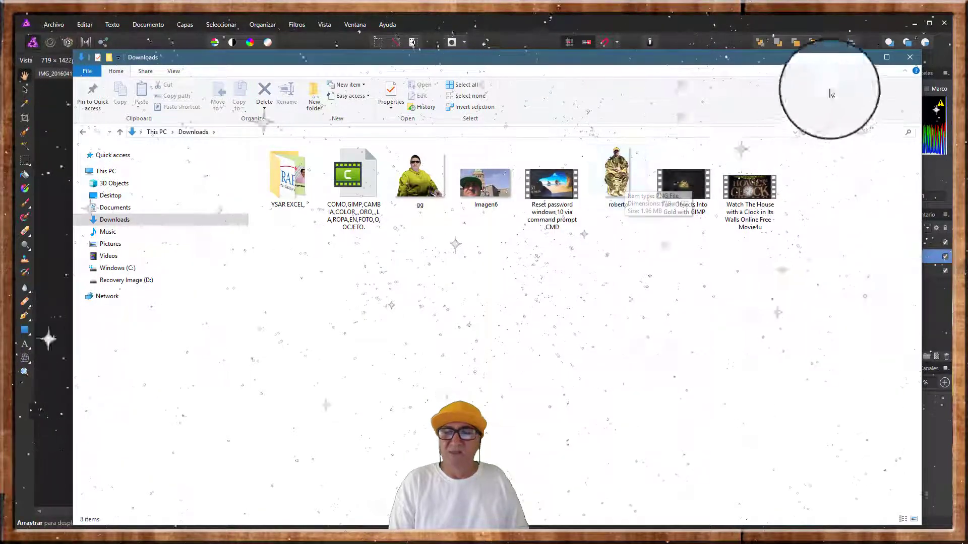
pyautogui.click(900, 57)
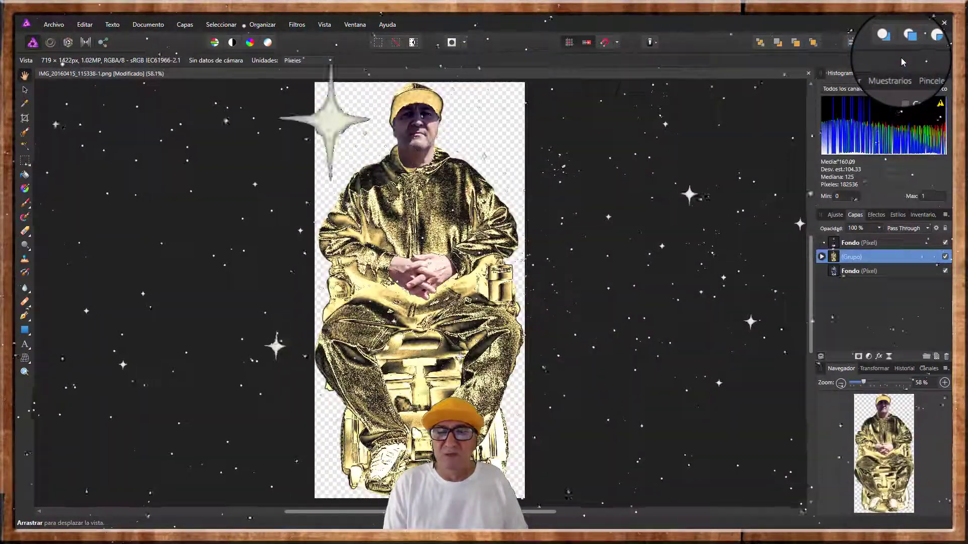